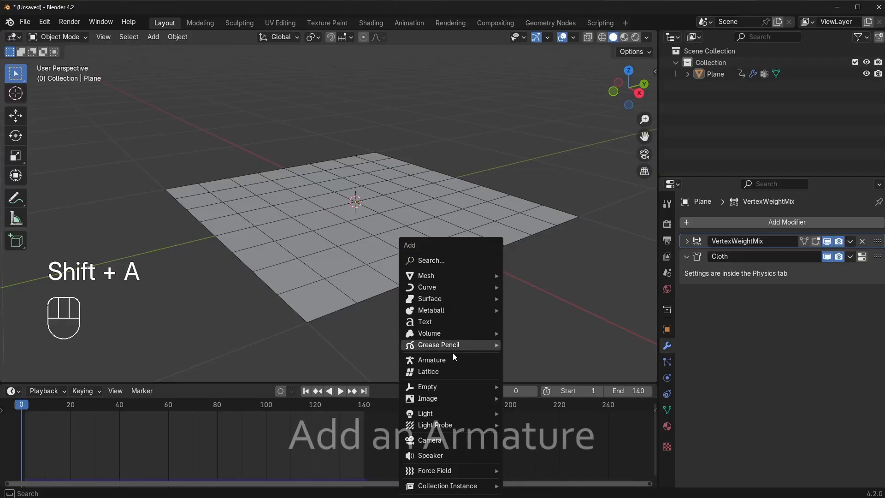
- Add an armature at the centre of the plane and switch it to Edit Mode
click(446, 360)
alt+drag(444, 204, 449, 221)
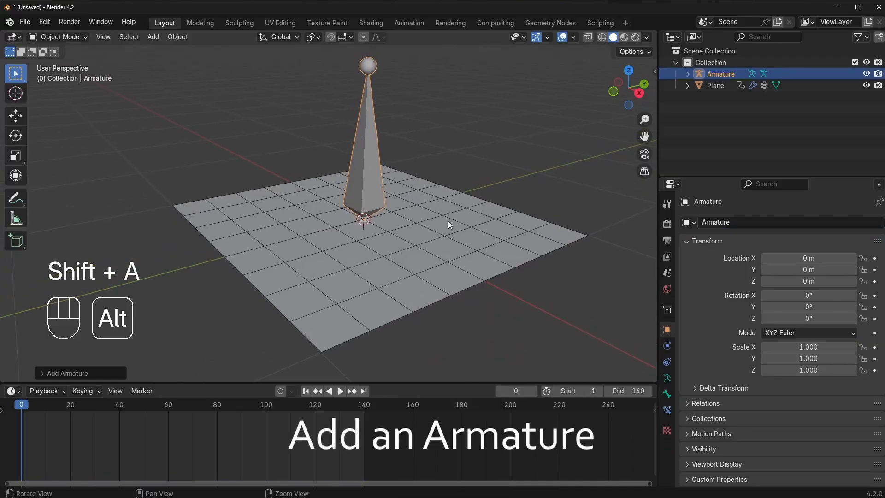
alt+drag(397, 177, 402, 200)
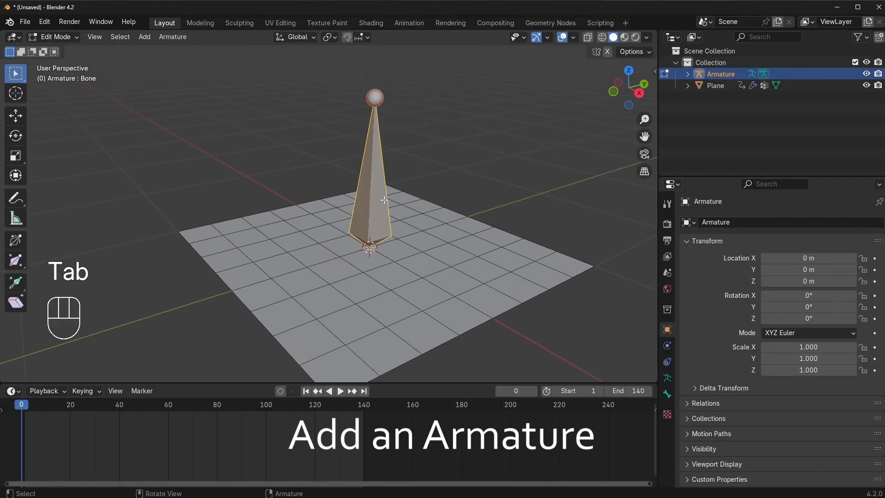
- Raise the bone about 0.78 m along the global Z axis and scale it down
key(g)
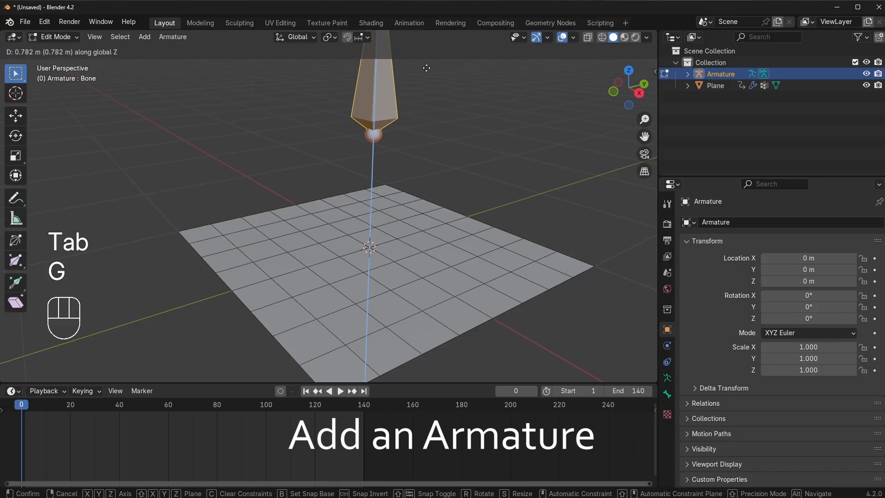
click(427, 69)
key(s)
click(411, 90)
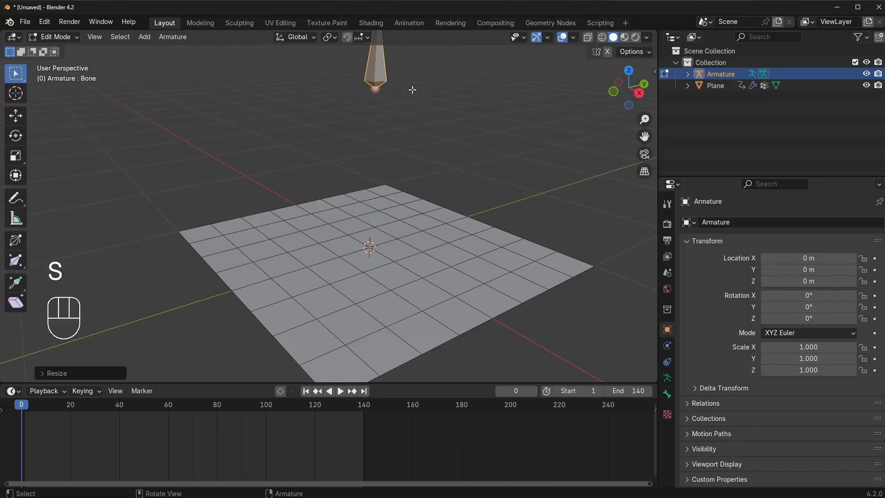
- Duplicate the bone and lower the copy along the global Z axis to just above the plane's centre
alt+shift+drag(441, 95, 433, 142)
scroll(450, 111, down, 1)
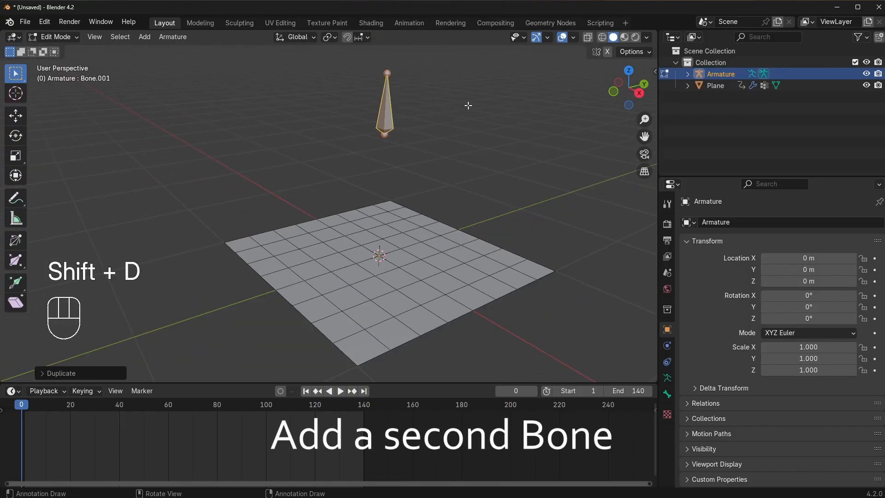
key(g)
key(z)
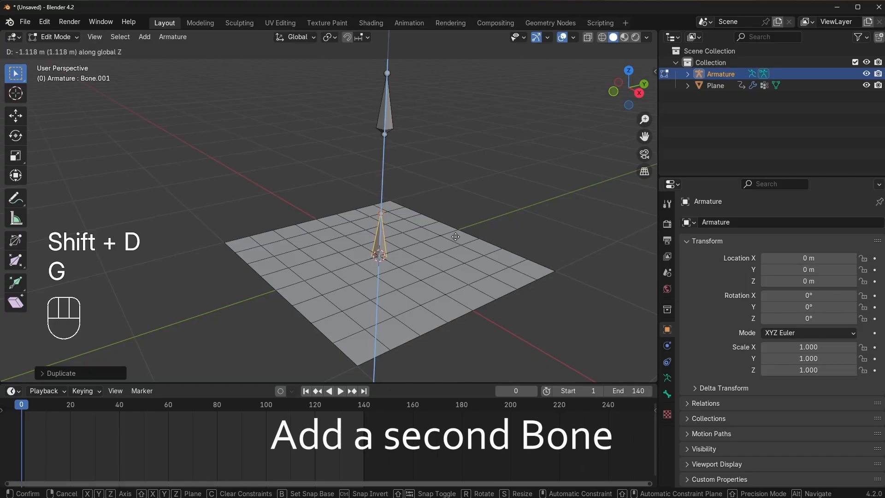
click(457, 222)
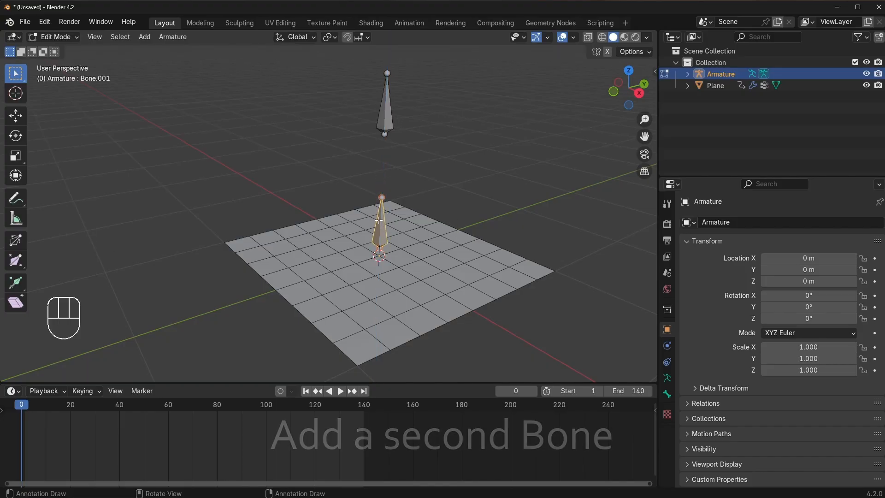
- Rename the lower bone as Middle and the upper bone as Corner
key(F2)
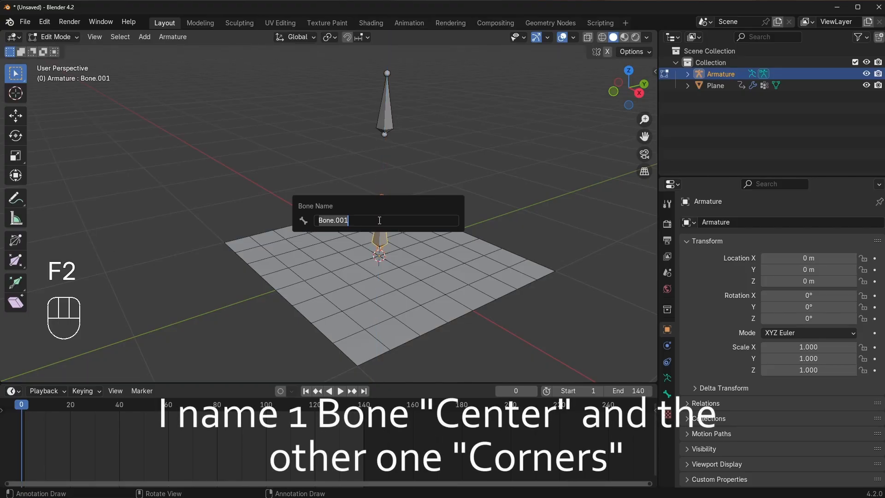
text(Middle)
key(Return)
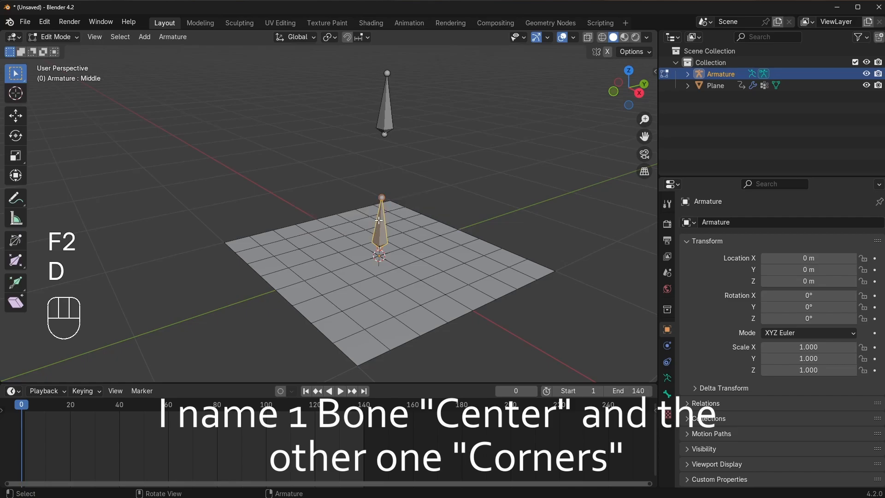
click(389, 116)
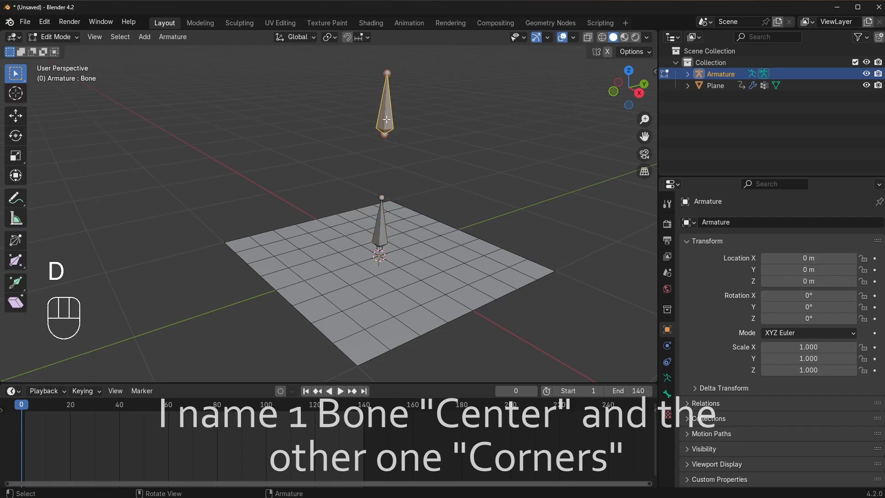
key(F2)
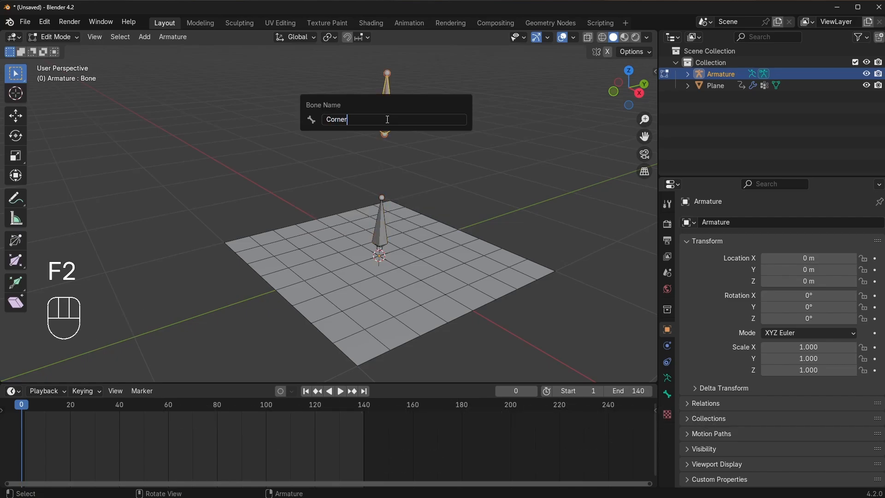
key(Return)
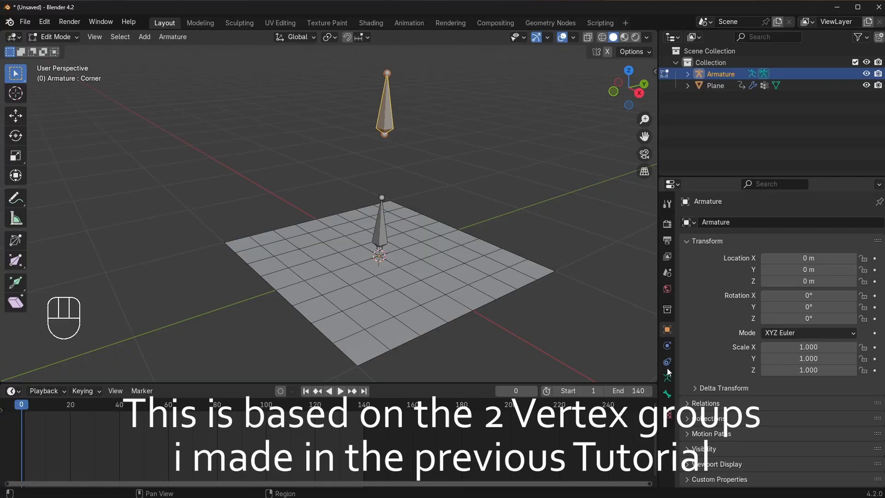
- Check the plane's vertex group names and rename the upper bone as Corners to match its group
click(388, 265)
click(448, 268)
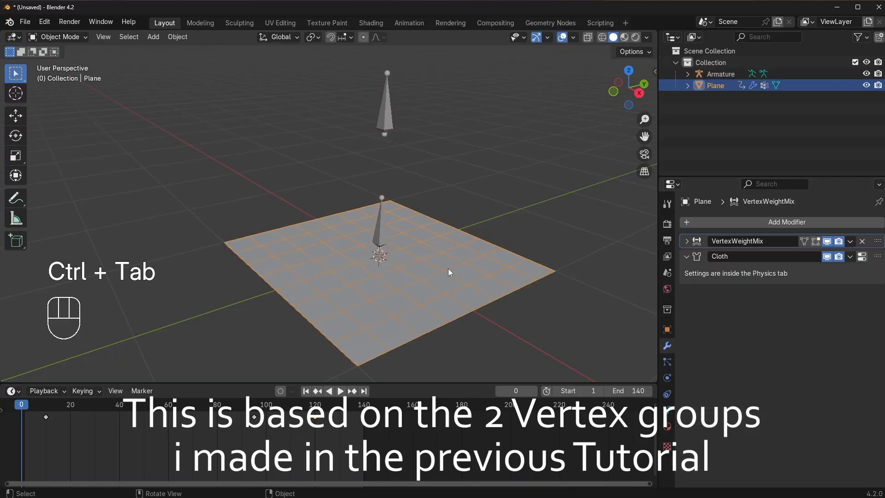
click(668, 409)
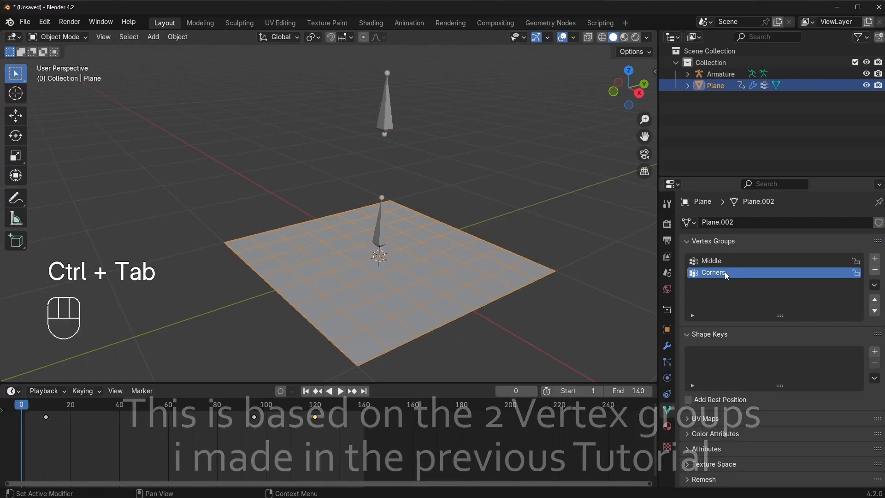
click(393, 113)
key(Tab)
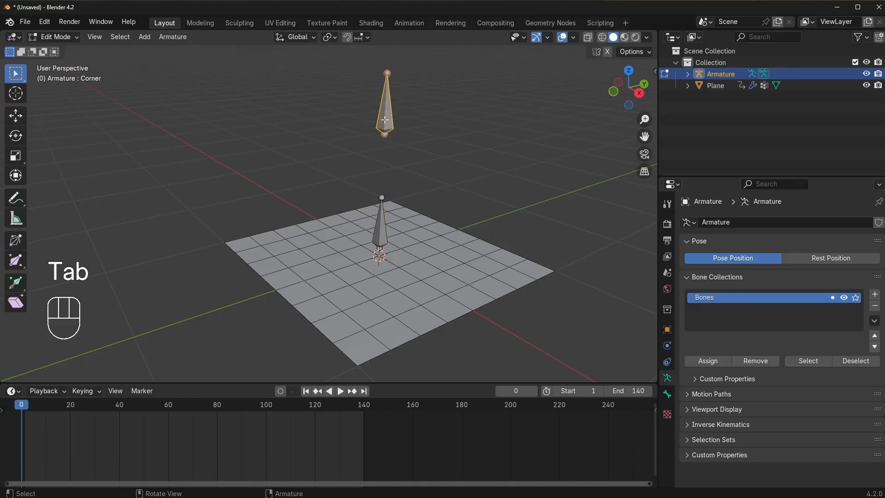
key(F2)
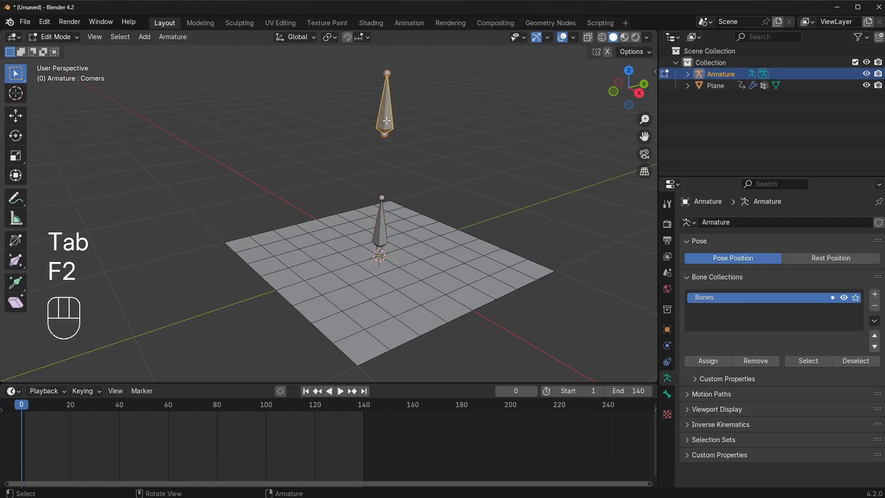
- Add an Armature modifier to the plane at the top of its modifier stack, with the armature as target object
click(428, 248)
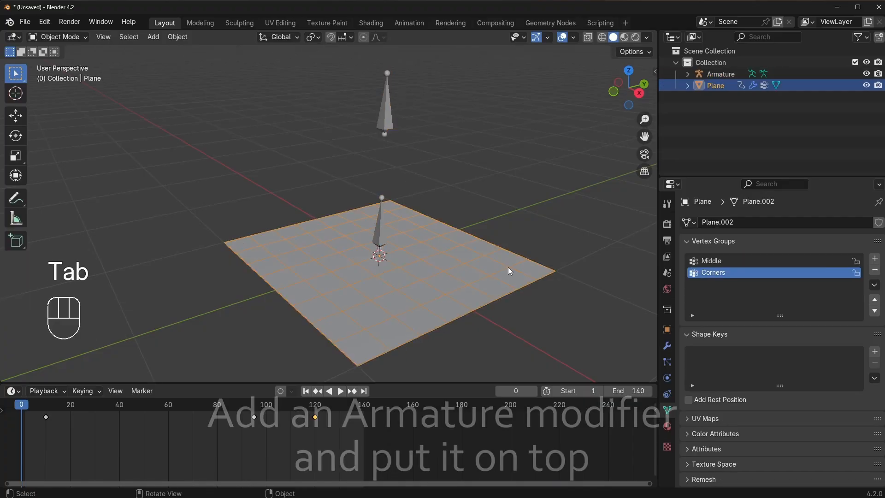
click(667, 346)
click(712, 222)
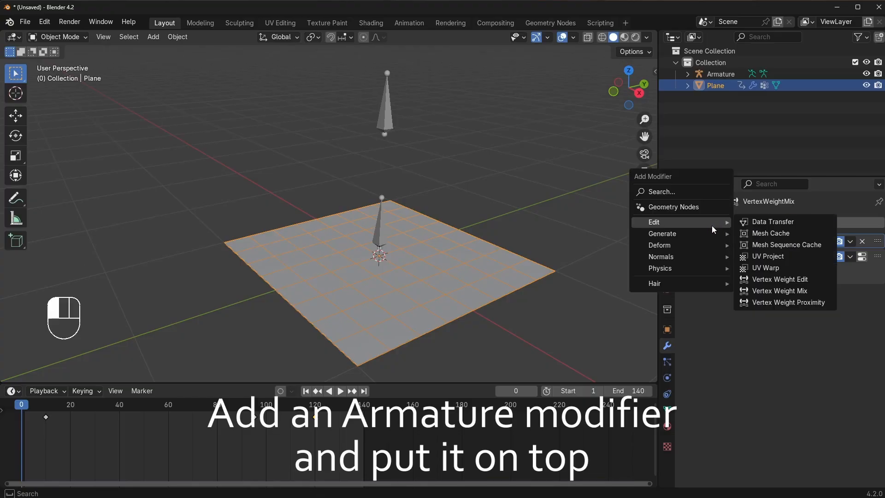
click(682, 190)
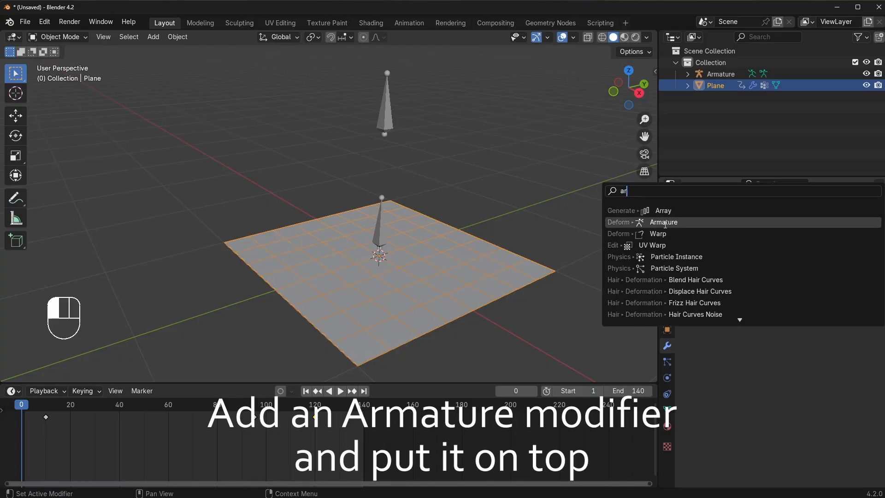
click(666, 224)
drag(878, 292, 876, 250)
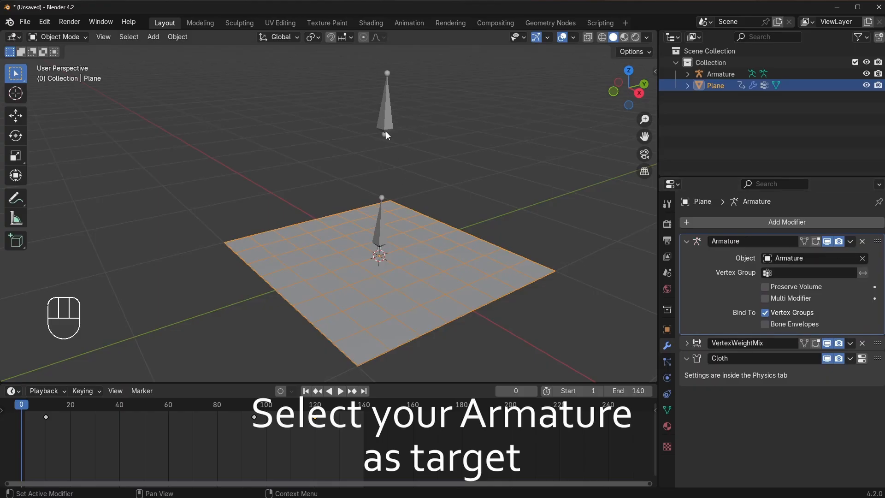
- Put the armature in Pose Mode, try moving the Middle bone, and undo the move
click(375, 231)
key(ctrl+Tab)
click(383, 226)
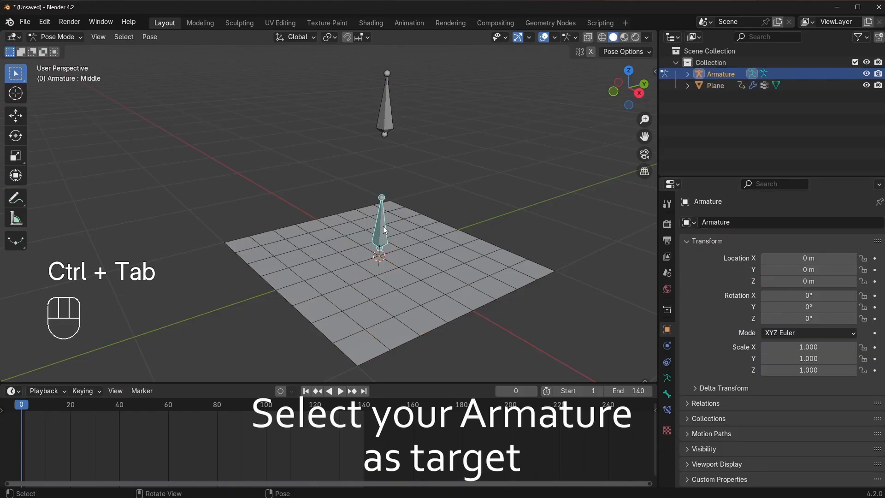
key(g)
click(390, 199)
key(ctrl+z)
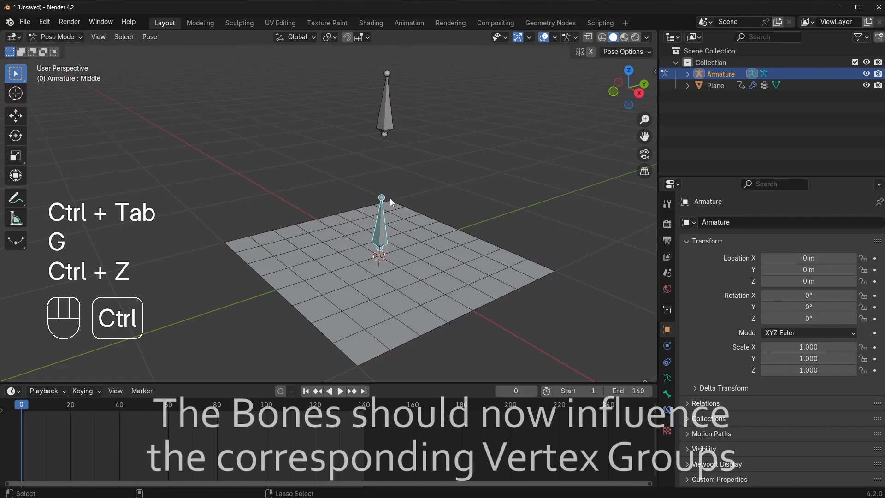
- Try moving the Corners bone to test its influence on the plane's corners, and undo the move
click(389, 115)
key(g)
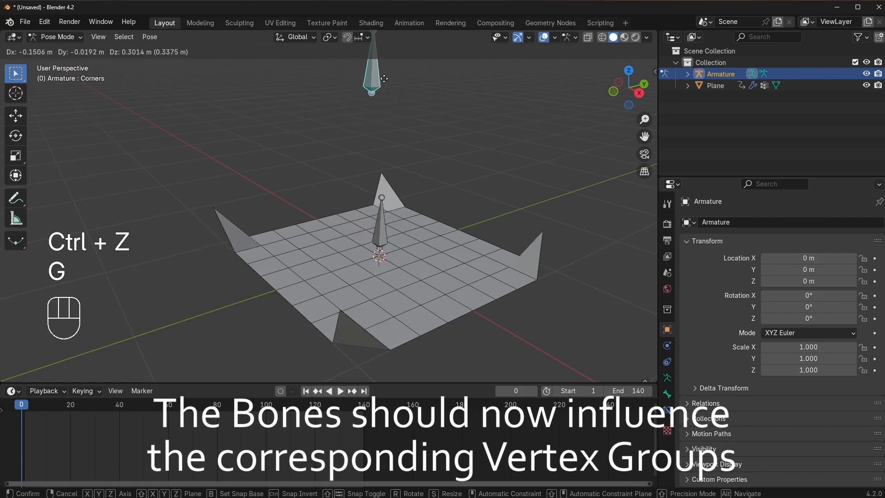
click(371, 135)
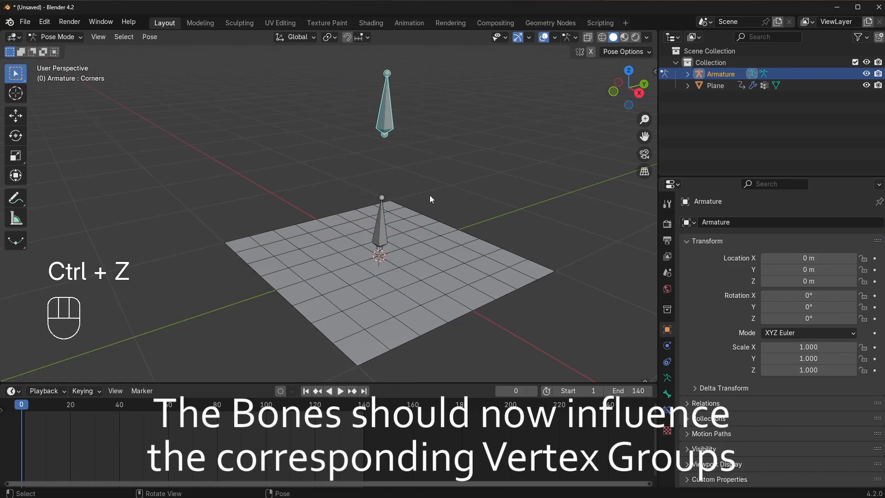
- Play the cloth simulation, move the Corners bone sideways away from the plane's centre, and stop playback at frame 49
key(space)
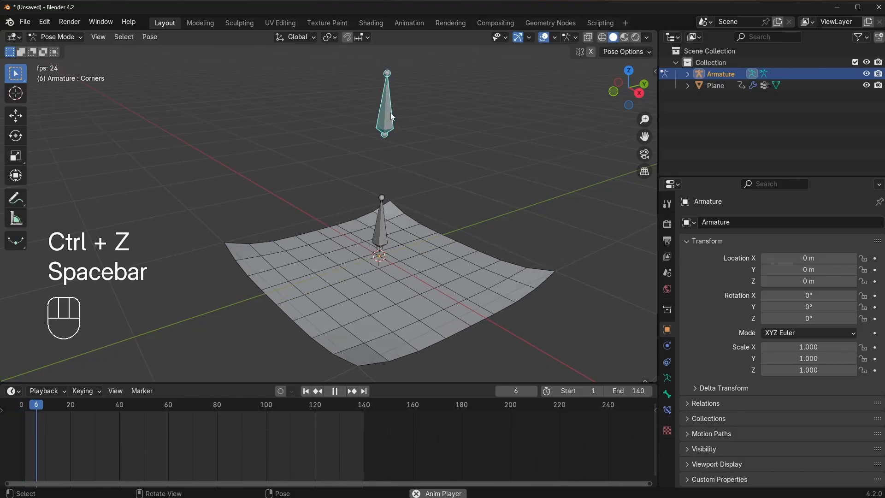
key(g)
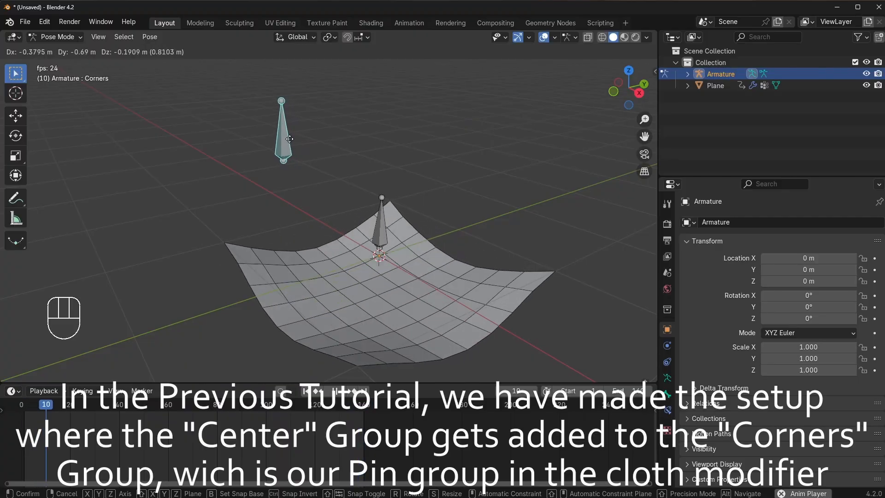
click(276, 146)
key(space)
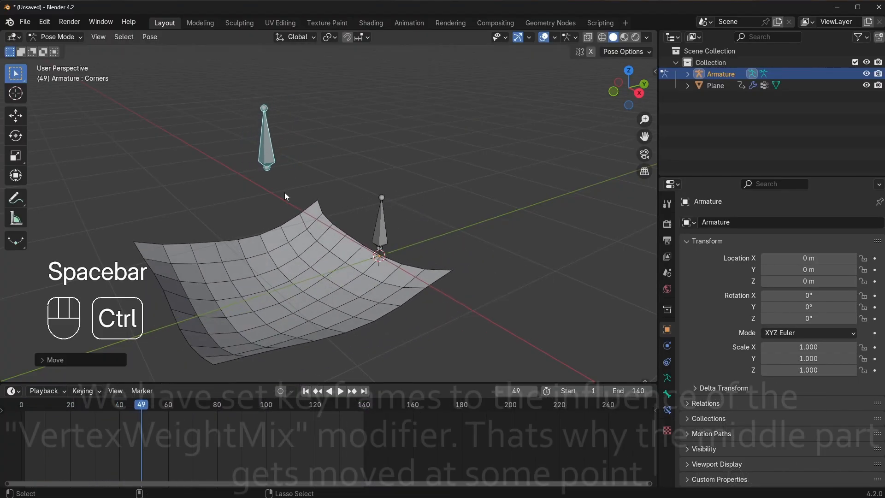
- Select the plane in Object Mode and enable Auto Reset for the cloth cache in the Lewd add-on's General Physics settings
key(ctrl+Tab)
click(371, 260)
key(n)
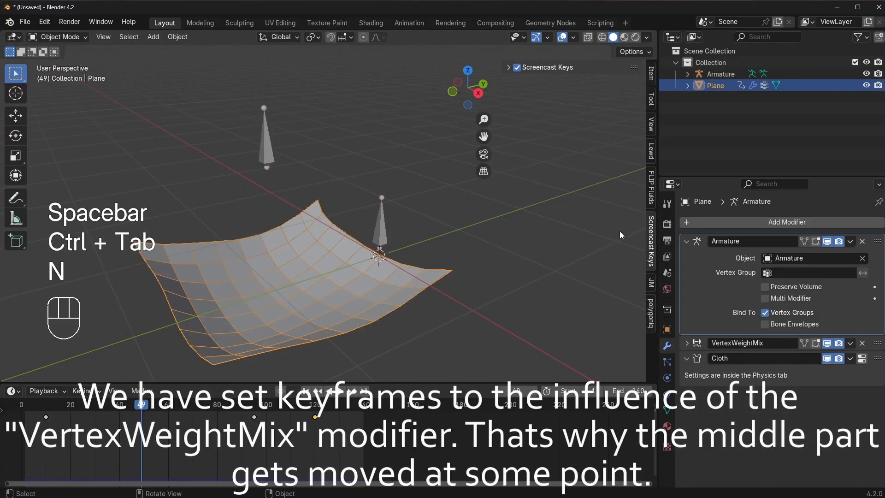
click(652, 147)
scroll(583, 240, down, 10)
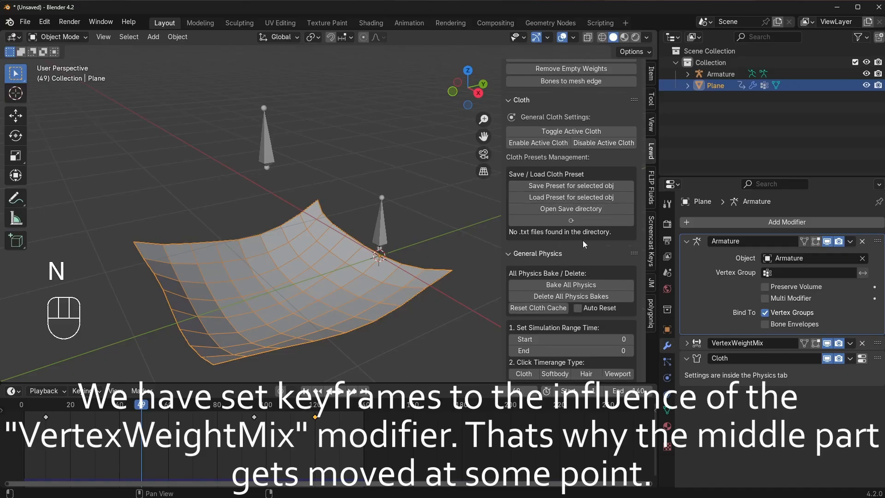
click(578, 259)
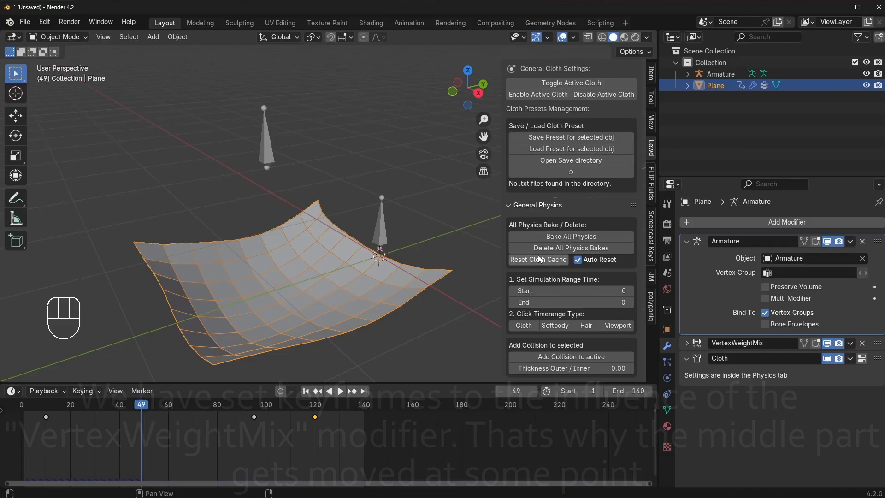
- Hide the sidebar and replay the simulation from frame 0 with the Corners bone still displaced, stopping at frame 36
key(ctrl+Tab)
click(392, 226)
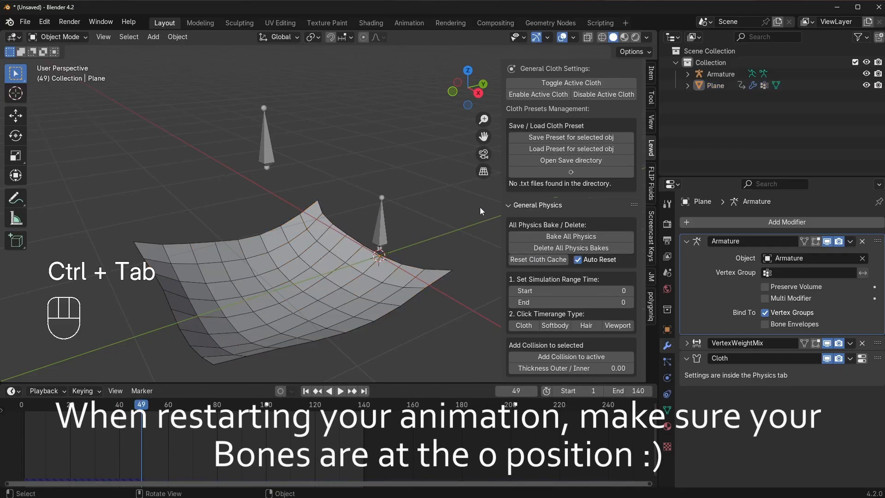
key(n)
key(space)
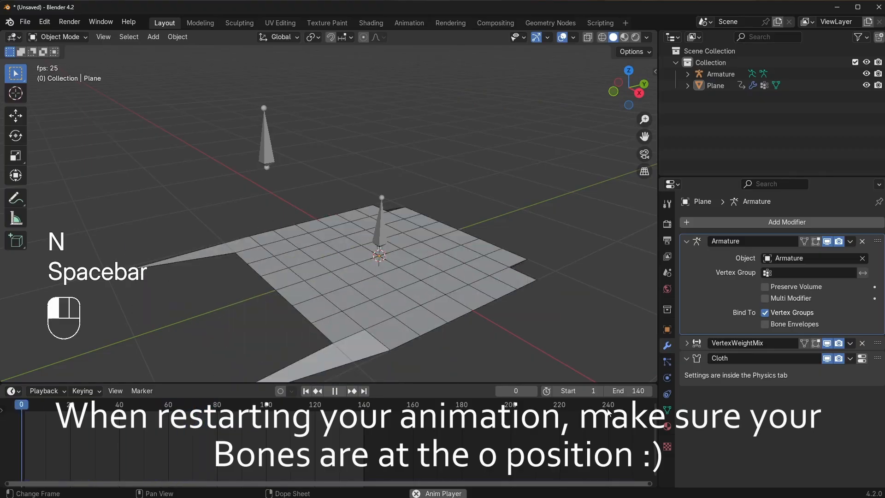
key(space)
- Clear the rotation and location of all armature bones in Pose Mode and return the timeline to frame 0
key(a)
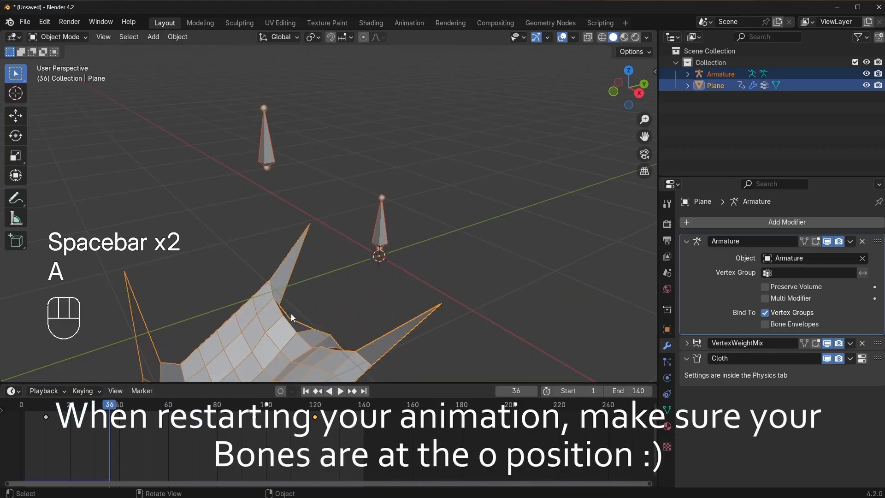
key(ctrl+Tab)
key(ctrl+Tab)
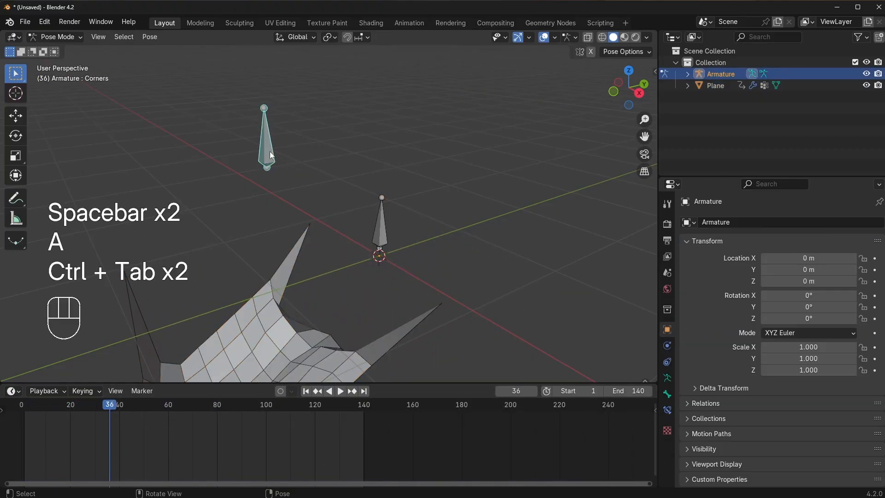
key(a)
key(alt+r)
key(alt+g)
drag(110, 404, 652, 390)
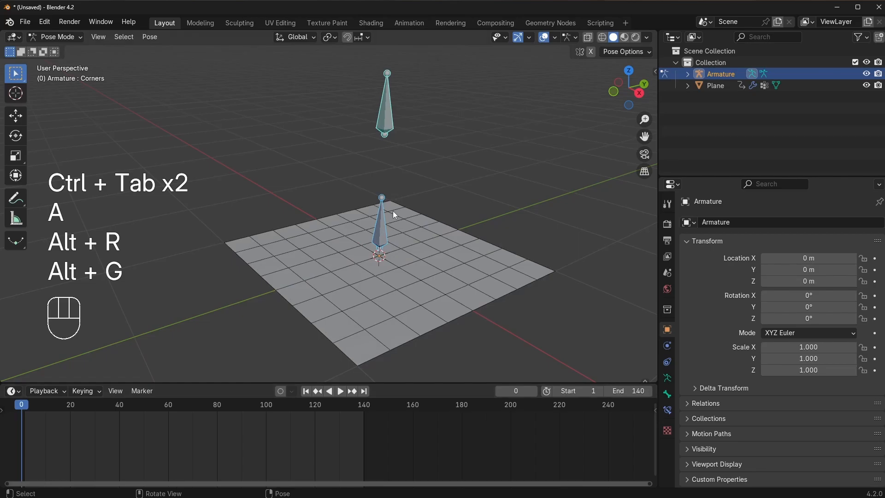
- Play the cloth simulation with the bones at rest, pausing at frame 19, and resume it near frame 131 so it loops
key(space)
key(space)
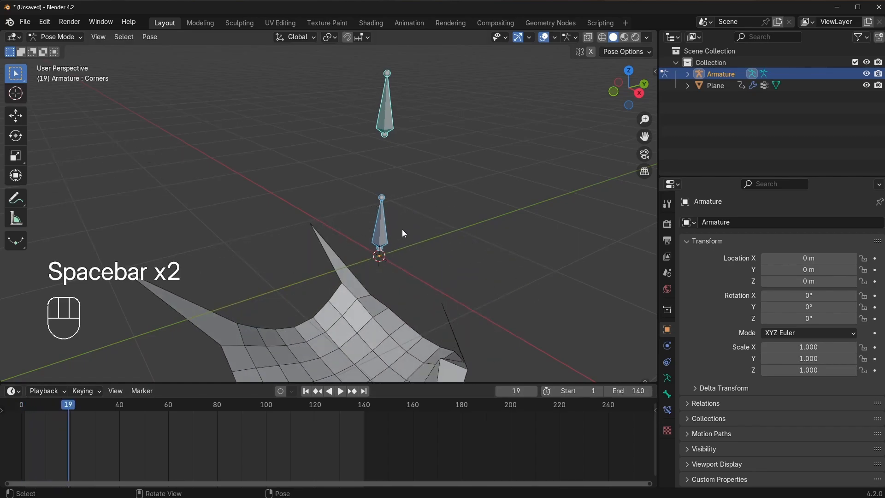
key(space)
click(341, 406)
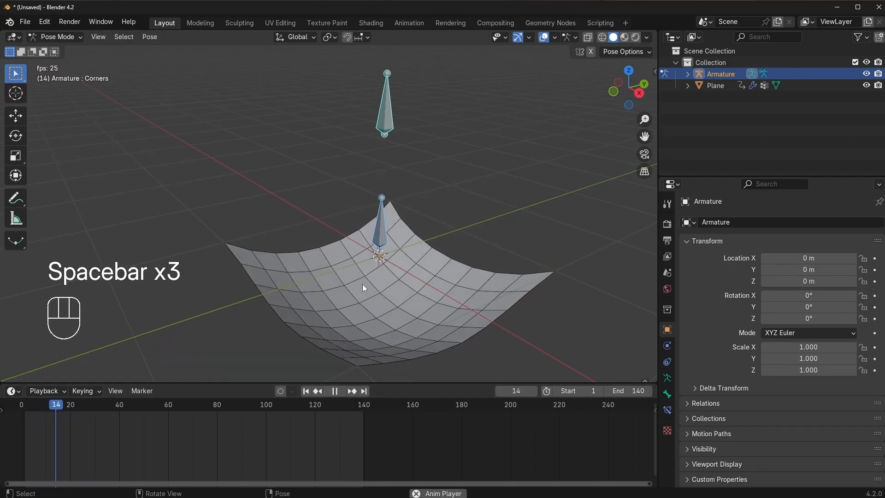
- Test the Corners bone by moving it twice during playback, clearing its rotation and location after each move
click(385, 123)
key(g)
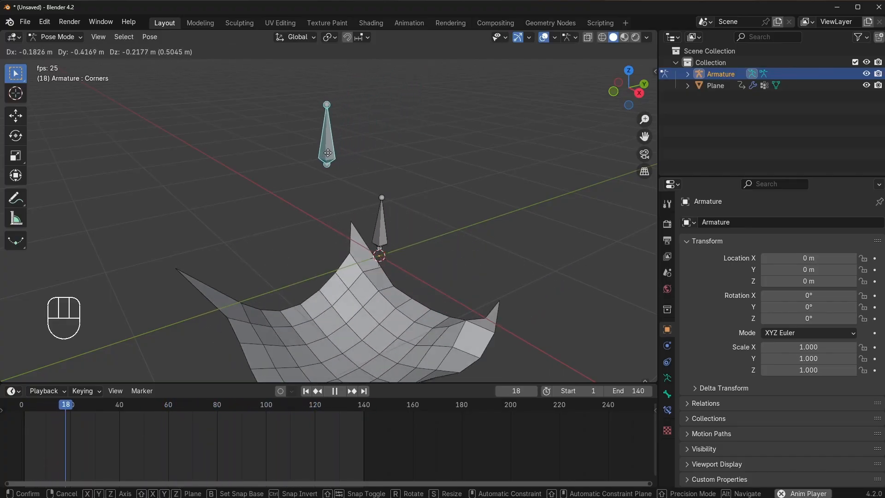
click(425, 131)
key(alt+r)
key(alt+g)
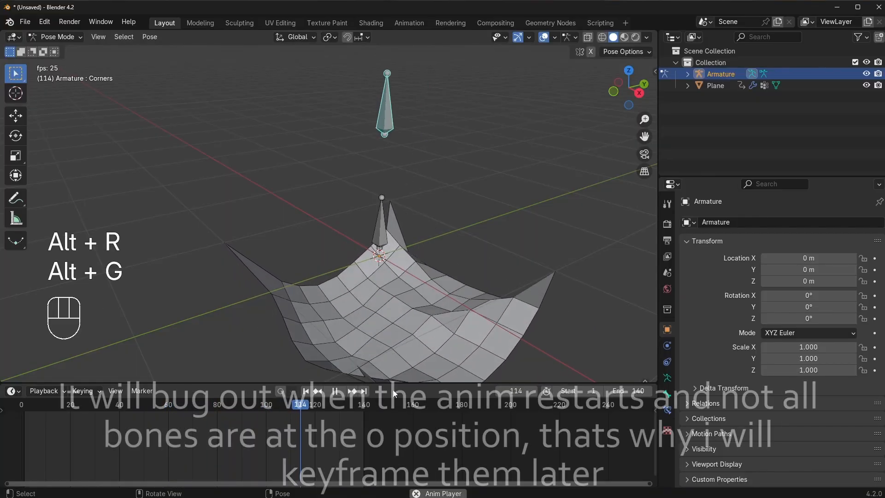
key(g)
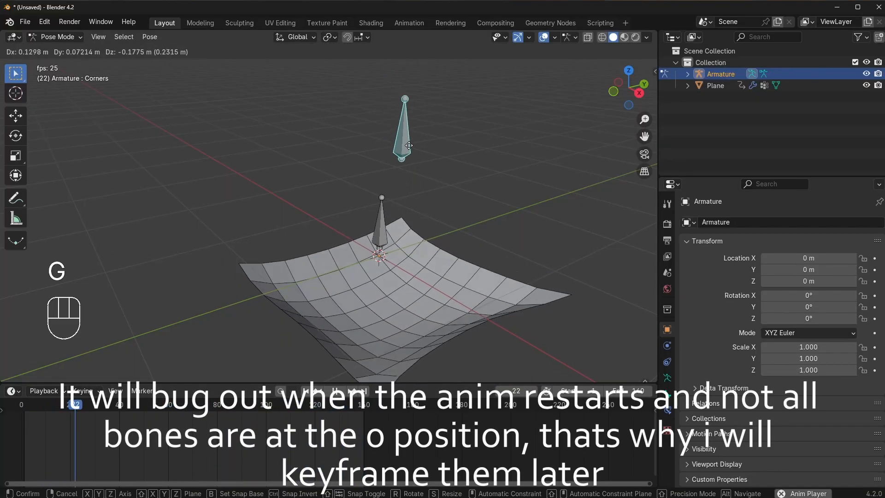
click(237, 153)
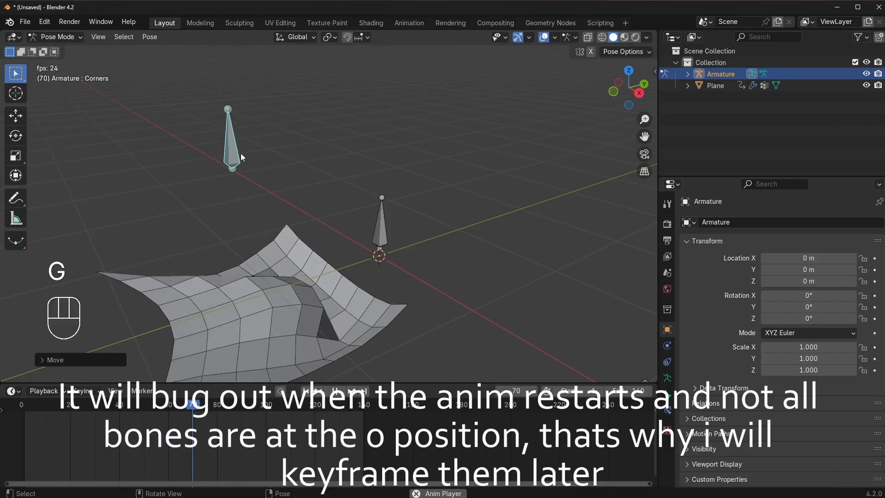
key(alt+r)
key(alt+g)
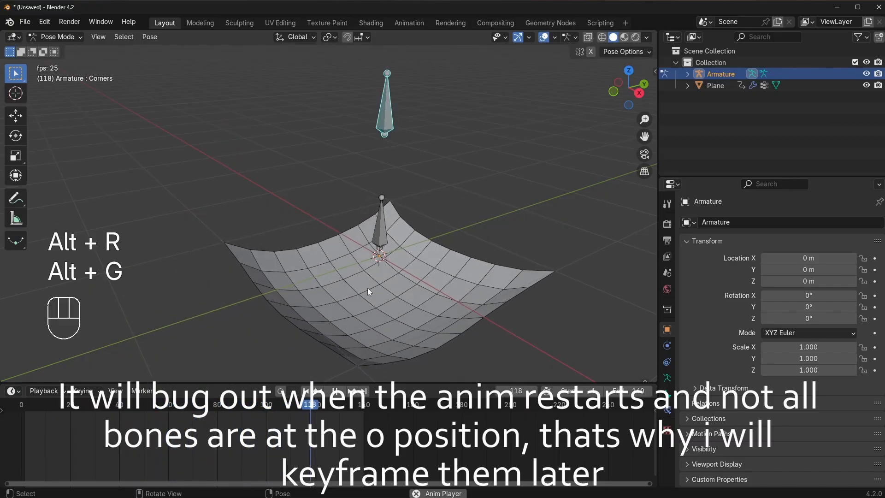
- Select the Middle bone and move it downward during playback to test its effect on the cloth
scroll(368, 284, up, 2)
alt+drag(404, 243, 417, 233)
click(414, 168)
key(g)
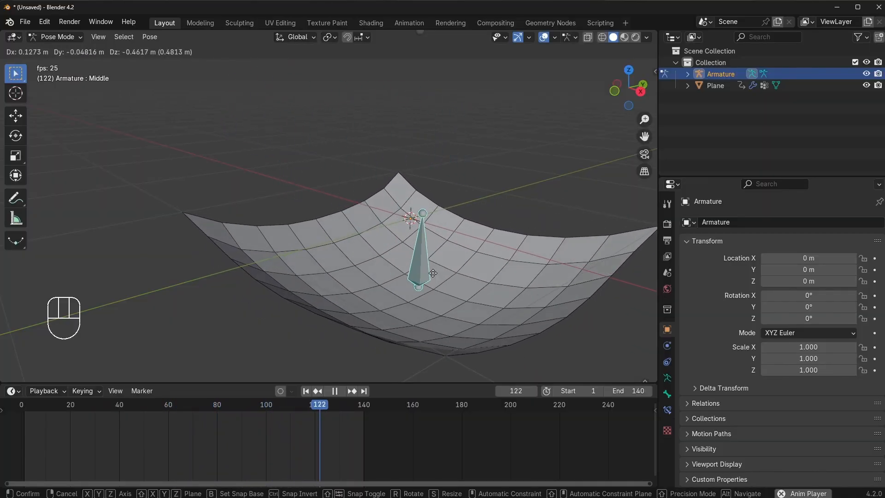
- Keyframe the Middle bone's Location & Rotation at rest on frame 0 and raised to one side above the plane on frame 50
key(i)
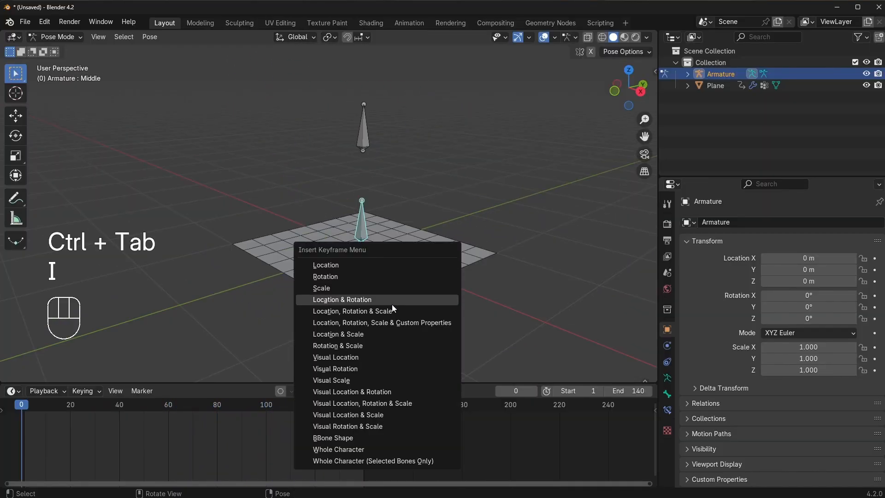
click(392, 302)
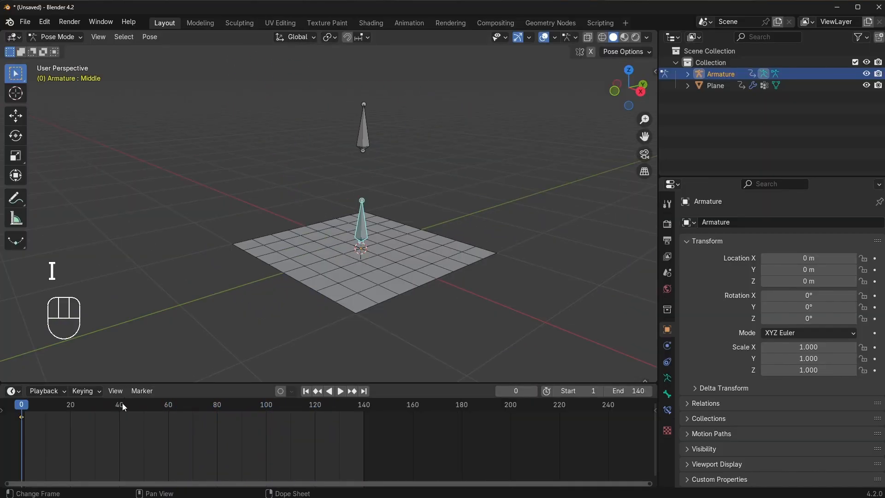
drag(123, 404, 144, 404)
click(342, 167)
key(i)
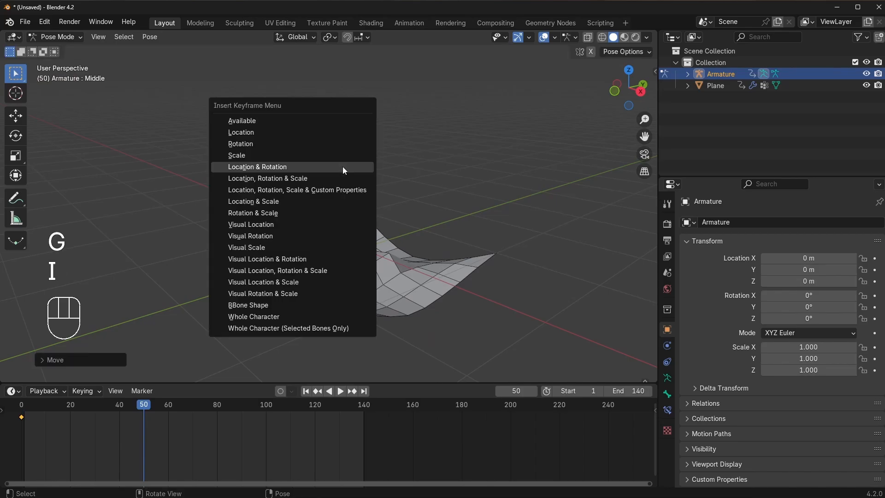
click(343, 167)
- Move the Middle bone to the opposite side above the plane and keyframe its Location & Rotation at frame 72
key(g)
click(335, 175)
alt+scroll(392, 240, down, 20)
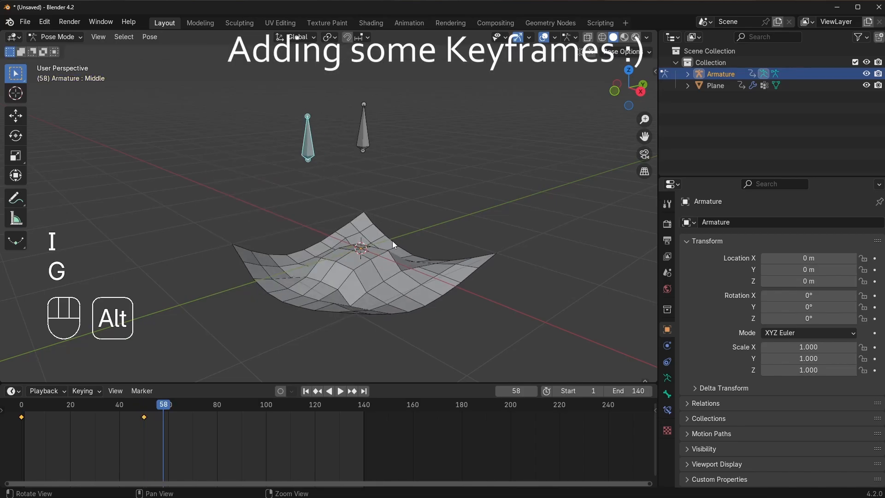
key(g)
click(460, 200)
key(i)
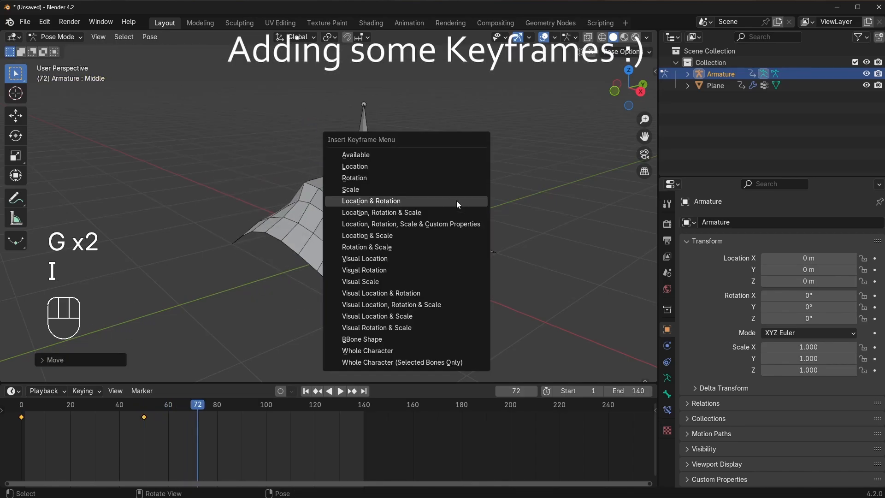
click(457, 201)
- Move the Middle bone below the plane and insert a keyframe for it at frame 114
drag(323, 410, 303, 411)
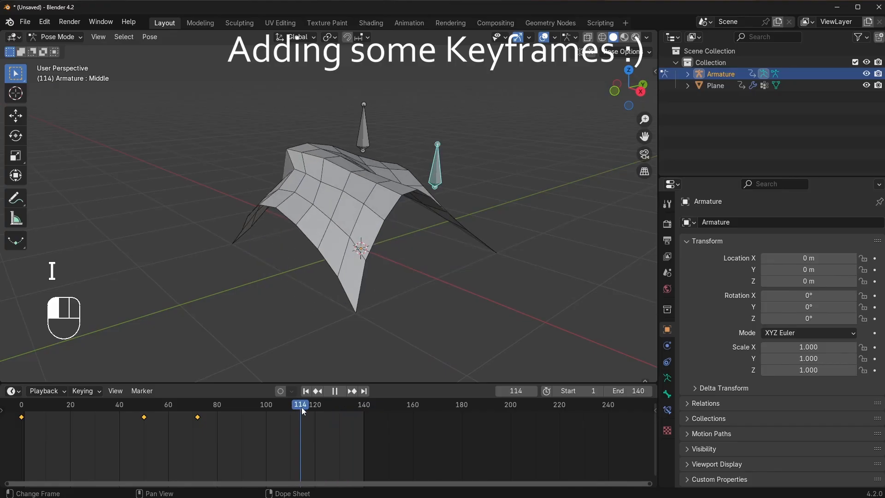
key(i)
click(400, 309)
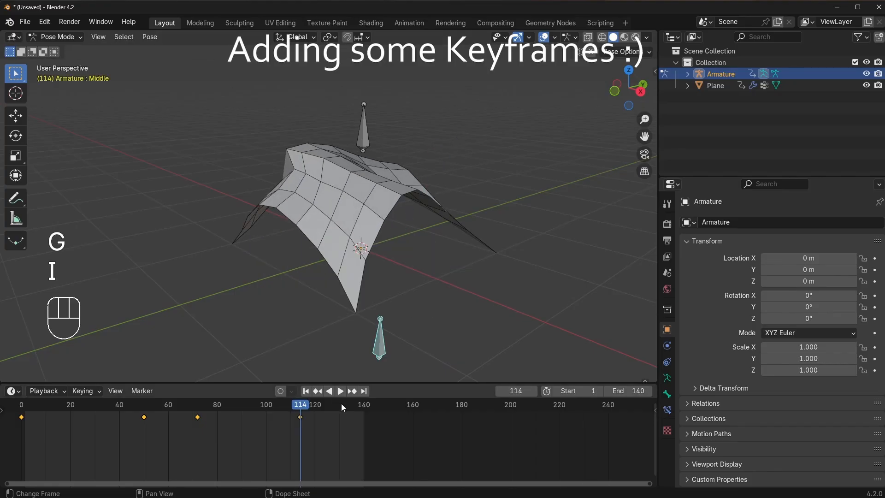
- Clear the Middle bone's rotation and location at frame 138 and keyframe that rest pose
click(360, 409)
key(space)
key(Escape)
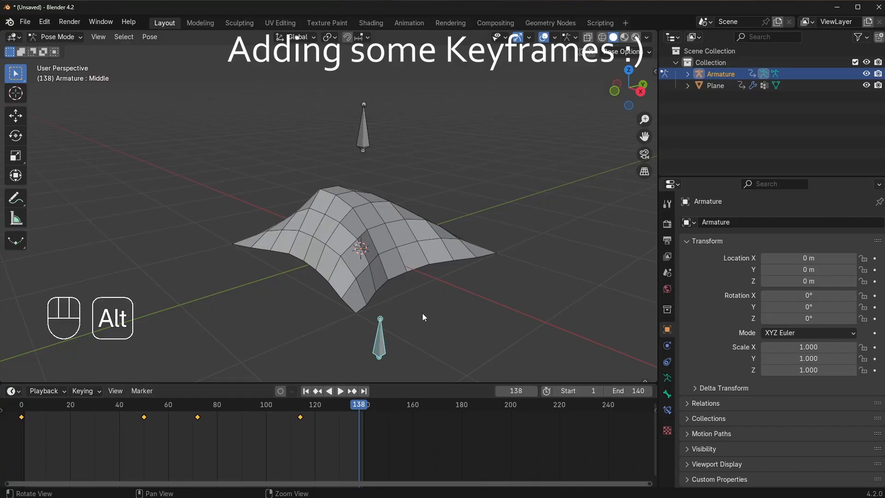
key(alt+r)
key(alt+g)
key(i)
click(437, 291)
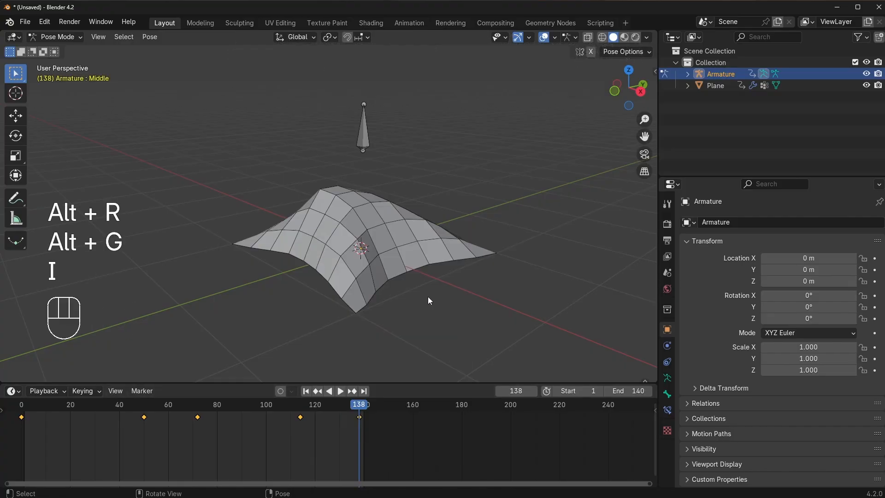
- Replay the keyframed simulation from frame 0 and watch the plane's Corners weights in Weight Paint mode
click(21, 405)
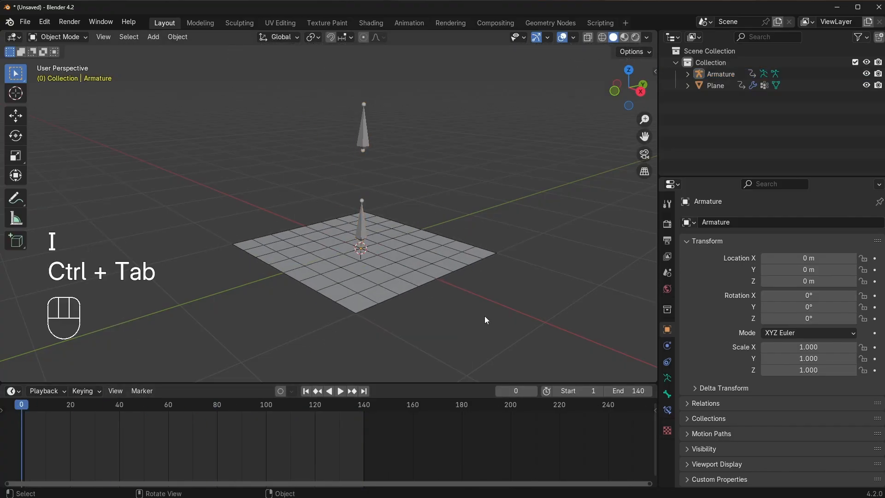
key(space)
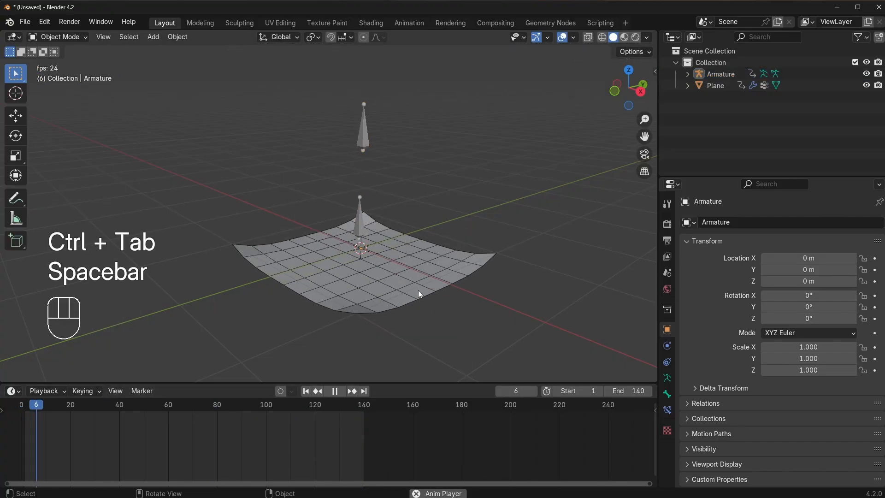
click(379, 262)
key(ctrl+Tab)
click(319, 237)
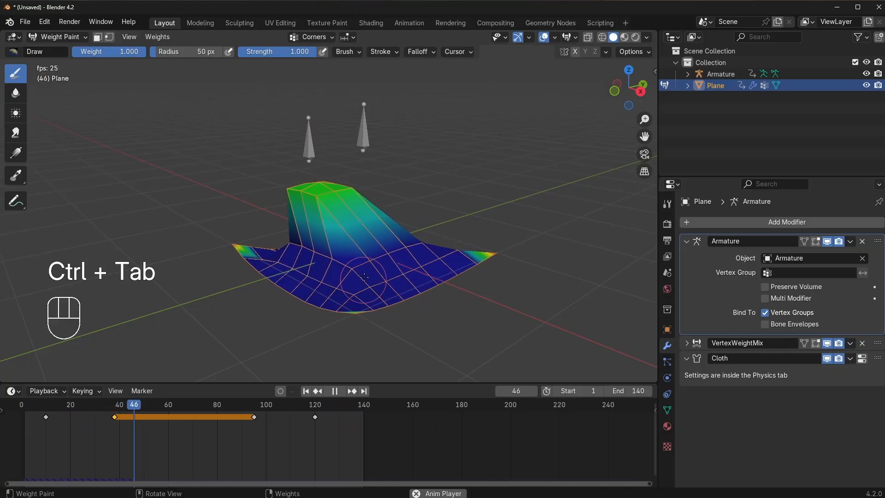
key(space)
drag(146, 403, 573, 384)
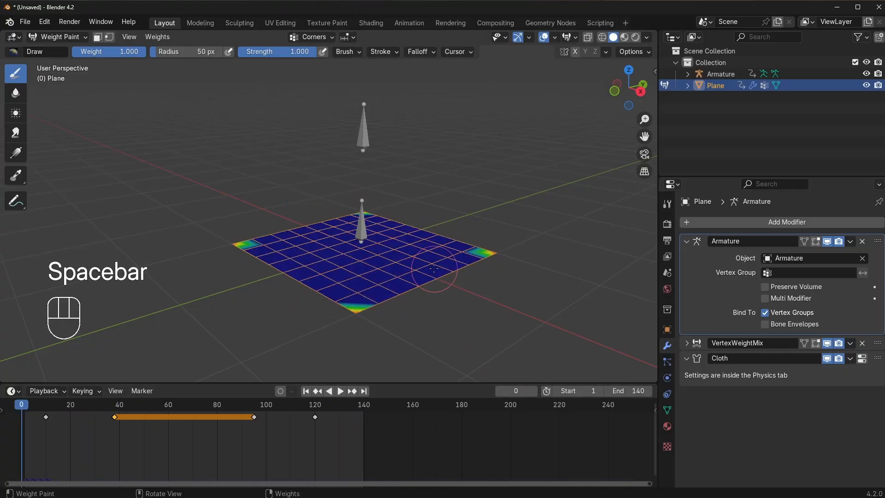
key(space)
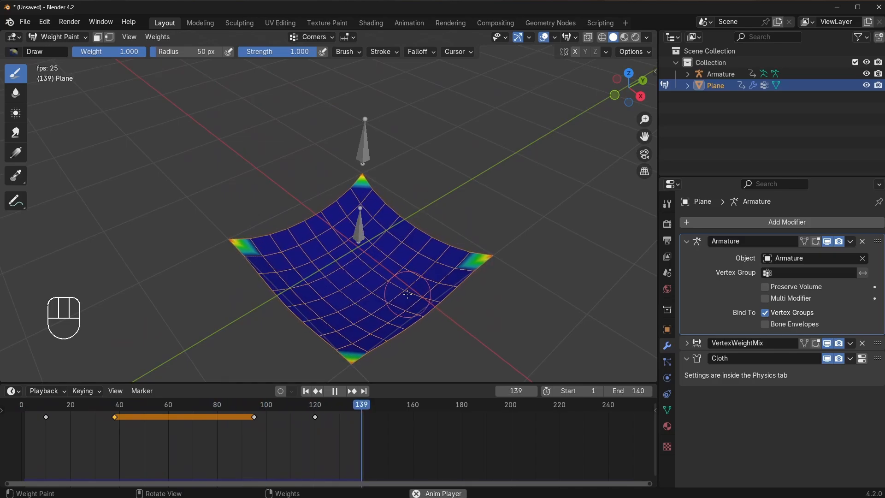
- Stop playback, return the plane to Object Mode and rewind the timeline to frame 0
key(ctrl+Tab)
key(space)
drag(50, 403, 652, 407)
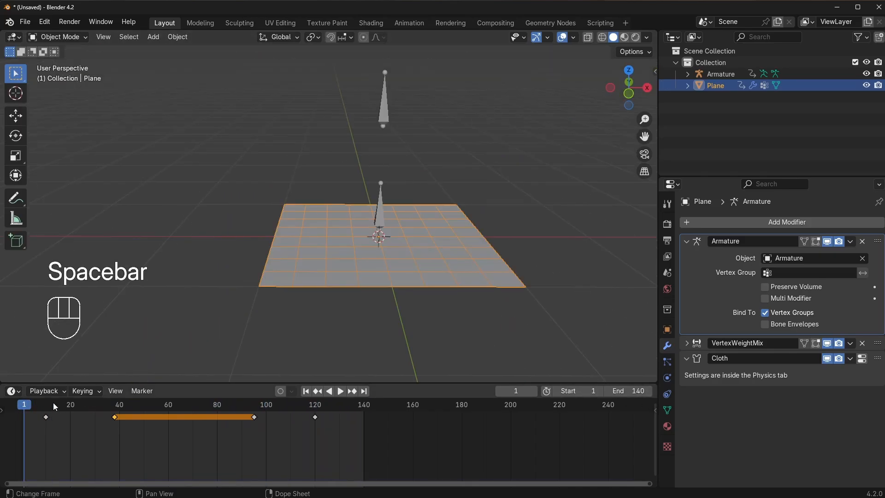
drag(58, 406, 563, 394)
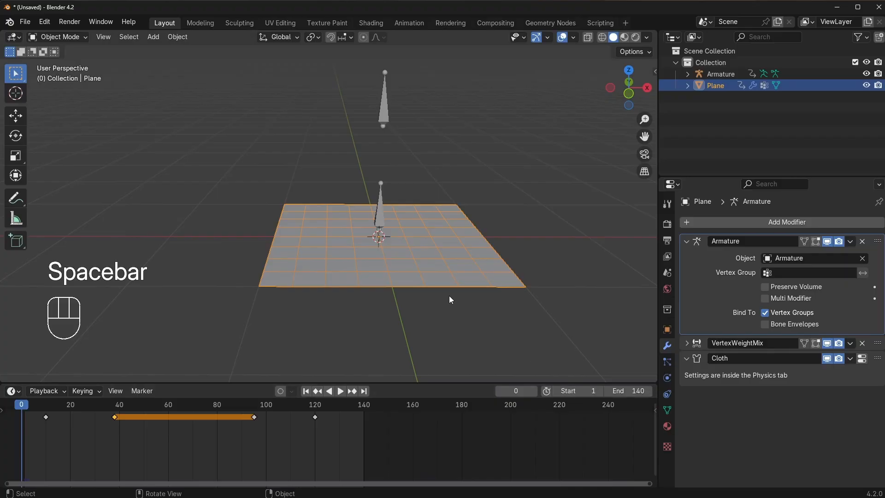
- Expand the VertexWeightMix modifier and remove the plane's Global Influence keyframes after frame 38
click(691, 344)
scroll(737, 366, down, 4)
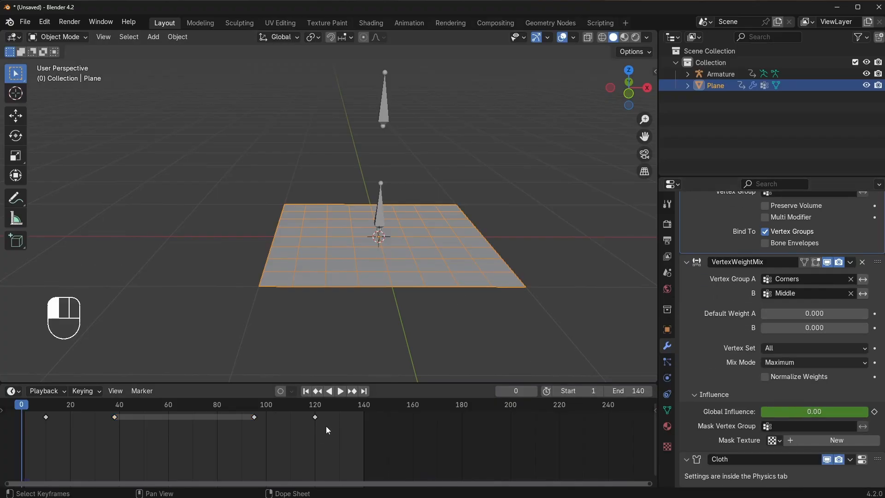
key(g)
click(260, 425)
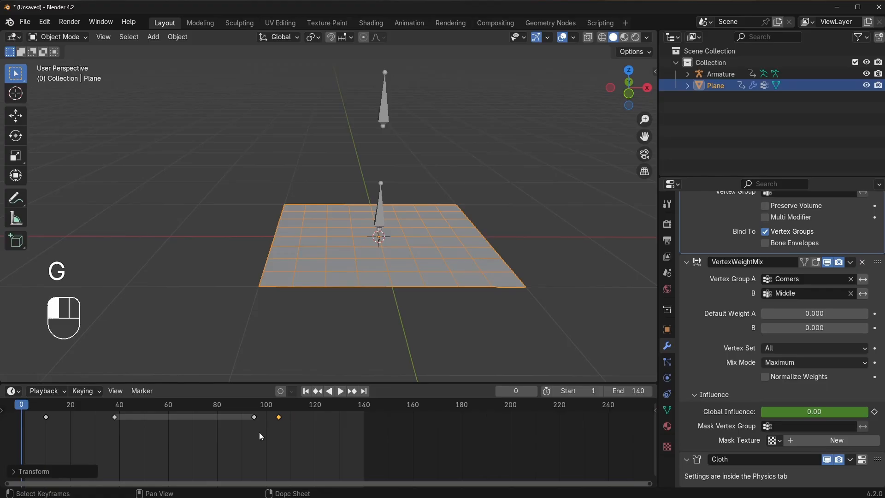
drag(259, 433, 233, 414)
key(g)
click(148, 414)
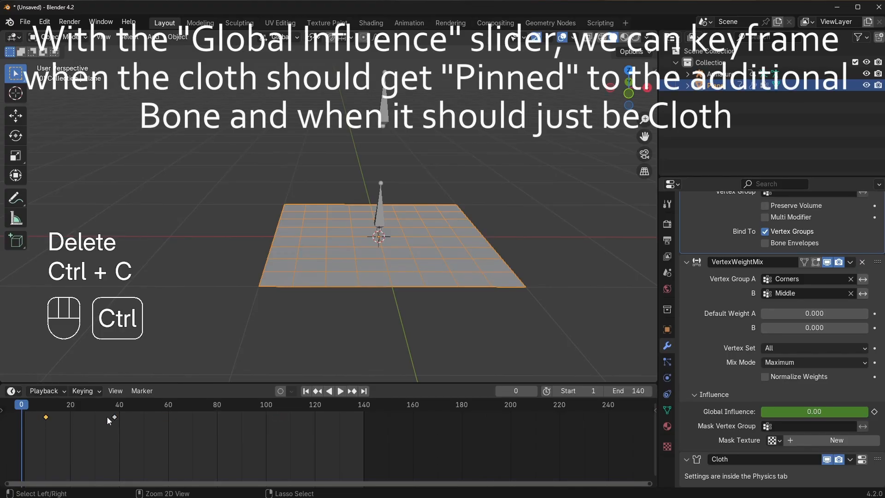
- Paste a copy of the frame 10 Global Influence keyframe at frame 47 and move the original to frame 25
click(135, 407)
key(ctrl+v)
drag(72, 430, 45, 415)
key(g)
click(145, 430)
- Shift the pasted keyframe to about frame 53 and repeat the alternating Global Influence keyframes along the timeline up to frame 137
drag(128, 415, 129, 415)
key(g)
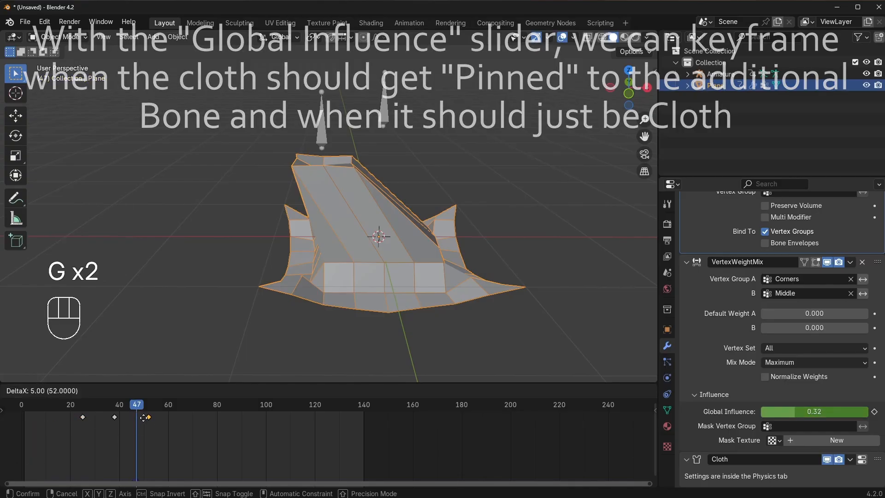
click(173, 430)
key(Up)
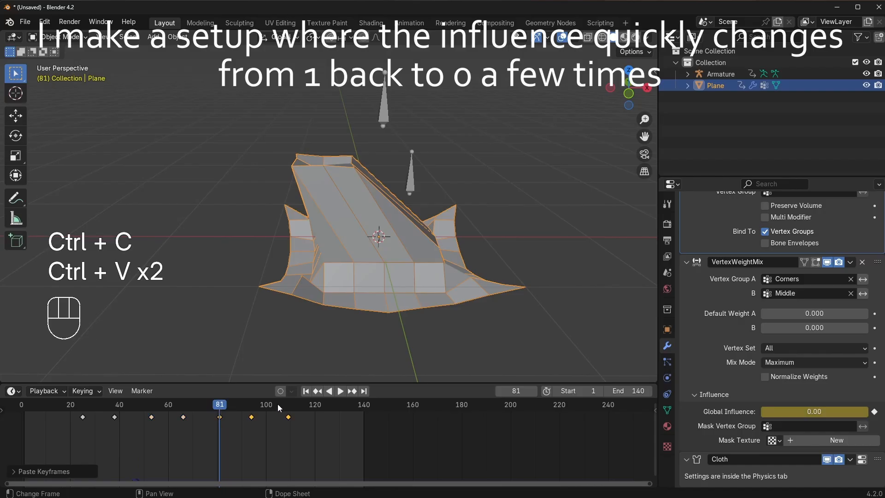
key(shift+Left)
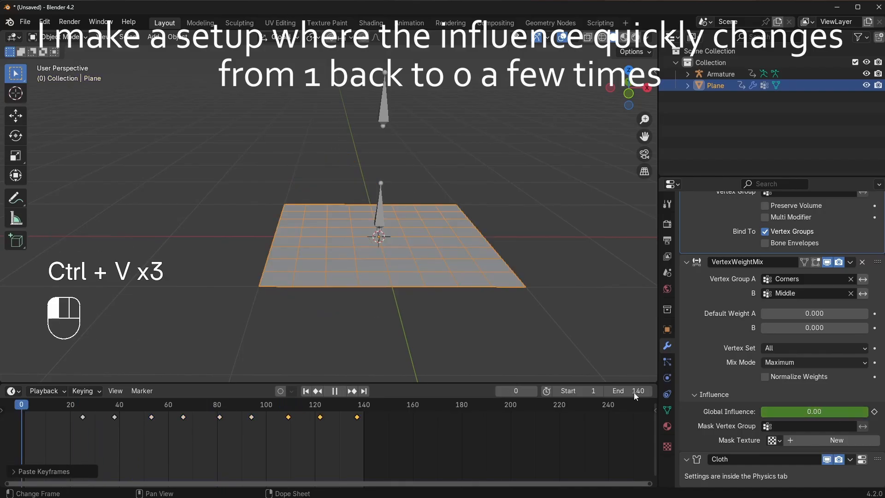
- Play the simulation with the animated Global Influence, reselecting the plane and stopping at frame 68
click(575, 267)
key(space)
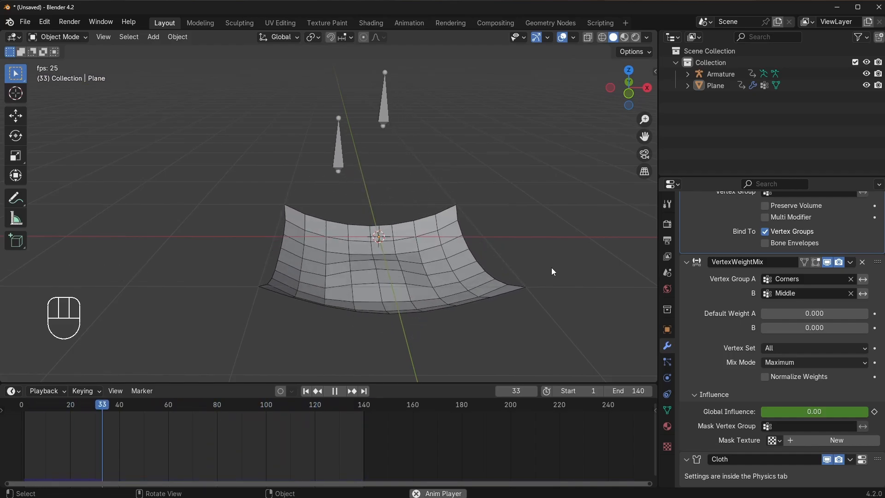
click(481, 260)
key(space)
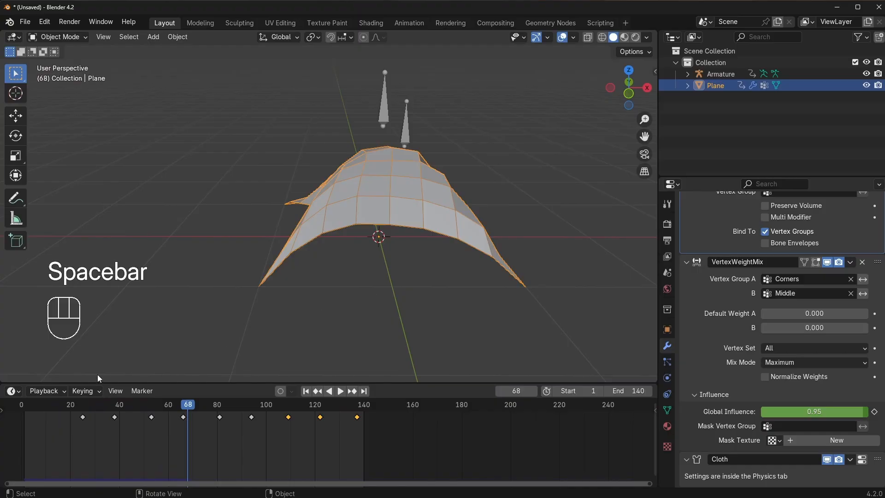
- Switch the plane to Weight Paint mode and replay the simulation from frame 0 to examine the changing weights
click(22, 407)
key(ctrl+Tab)
click(369, 230)
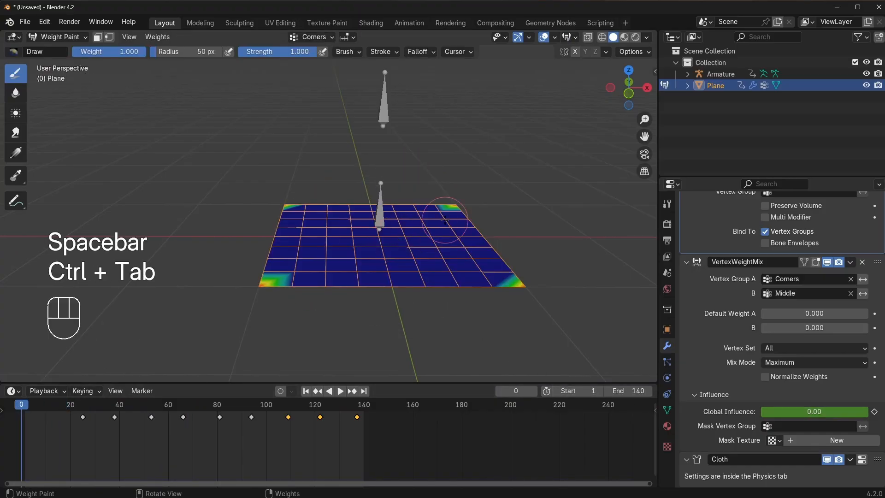
key(space)
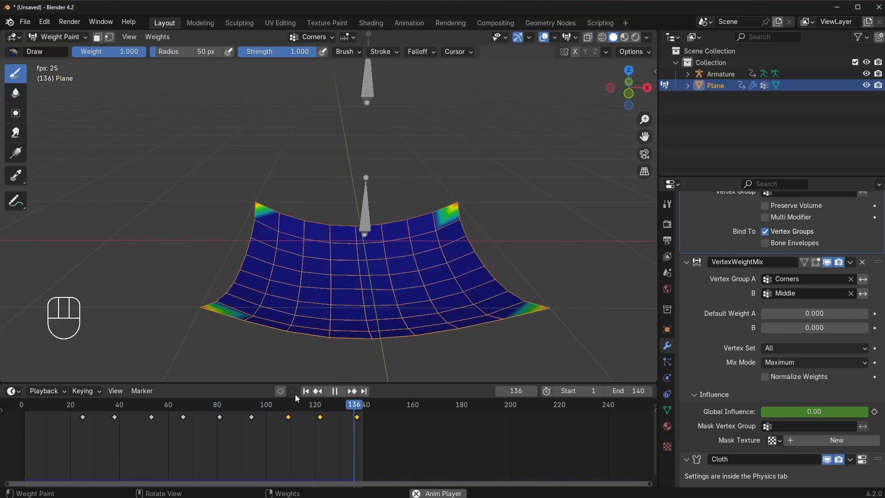
- Stop the weight preview playback and bring the plane back to Object Mode at frame 0
key(ctrl+Tab)
key(space)
key(ctrl+Tab)
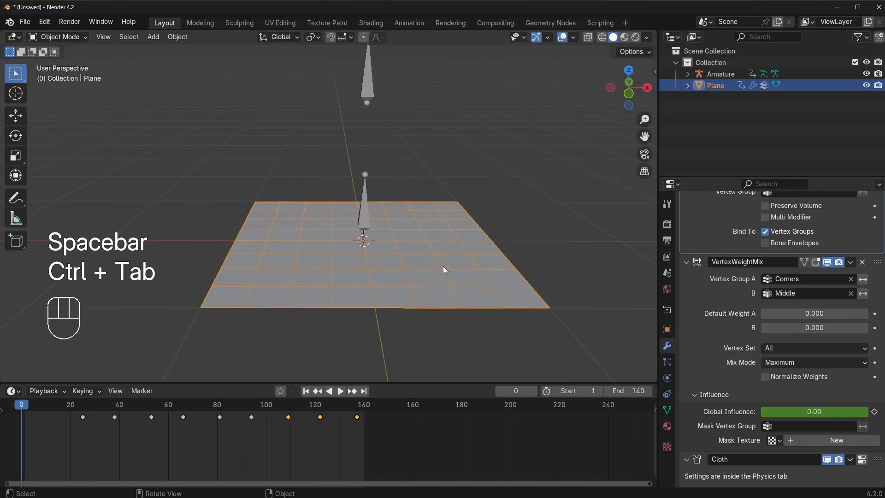
- Set the VertexWeightMix mix mode to Add and play the cloth simulation through to preview it
click(798, 361)
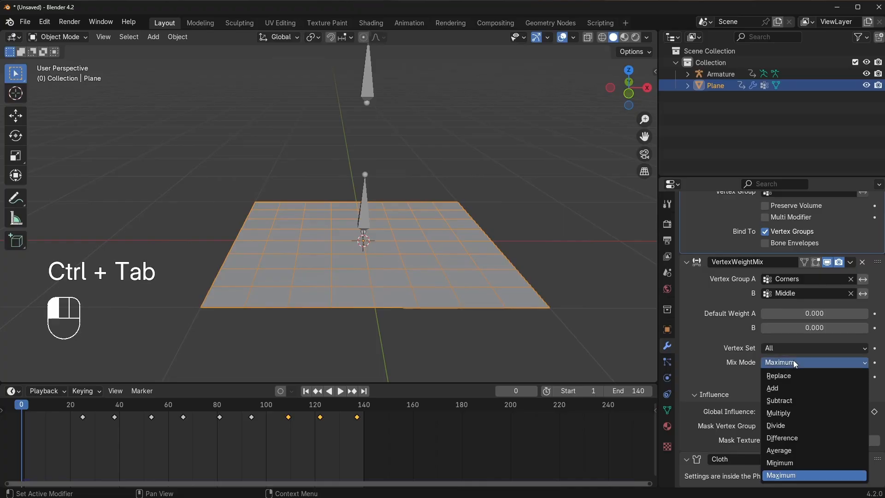
click(792, 387)
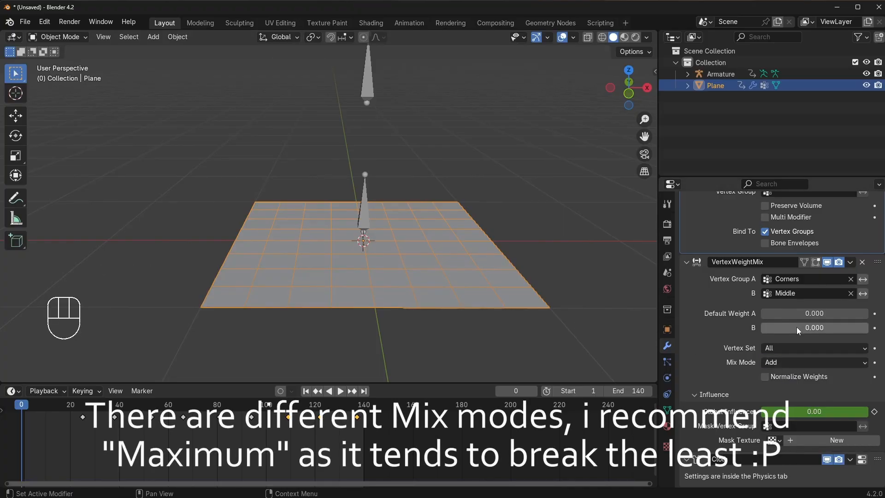
key(space)
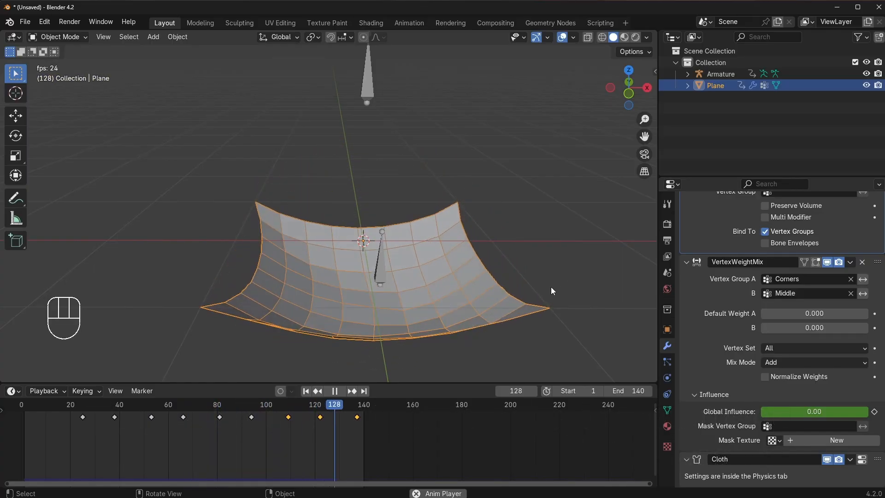
key(space)
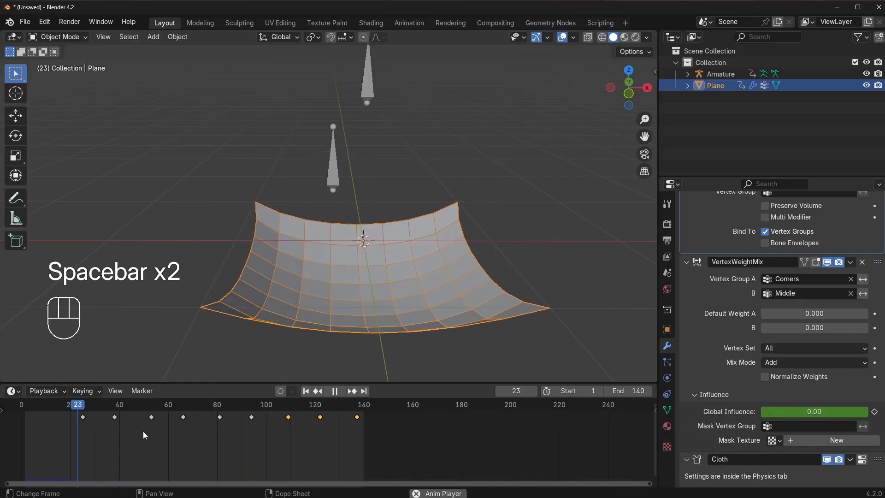
- Delete the Global Influence keyframes except those at about frames 25, 38 and 122, and replay the simulation before returning to frame 0
key(space)
key(space)
key(space)
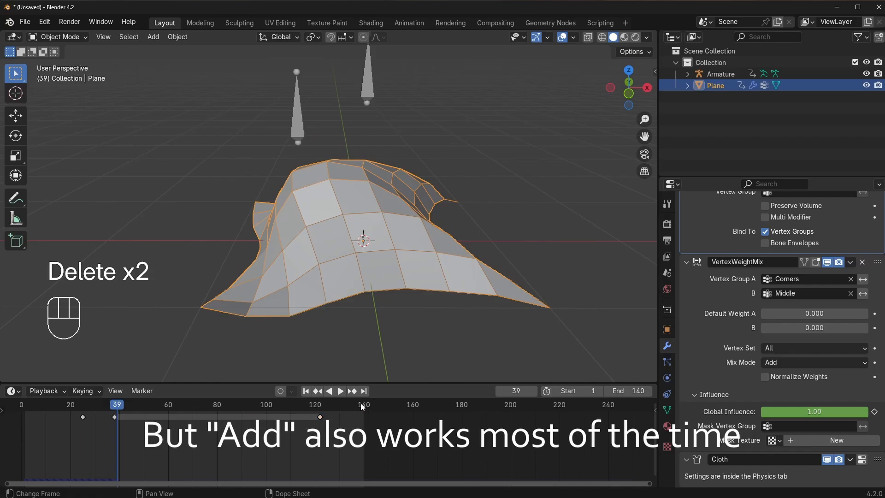
key(space)
key(space)
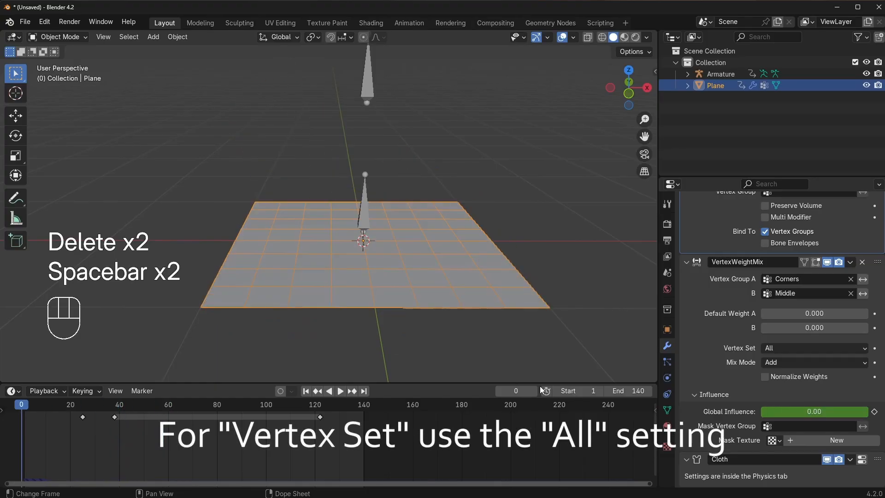
key(space)
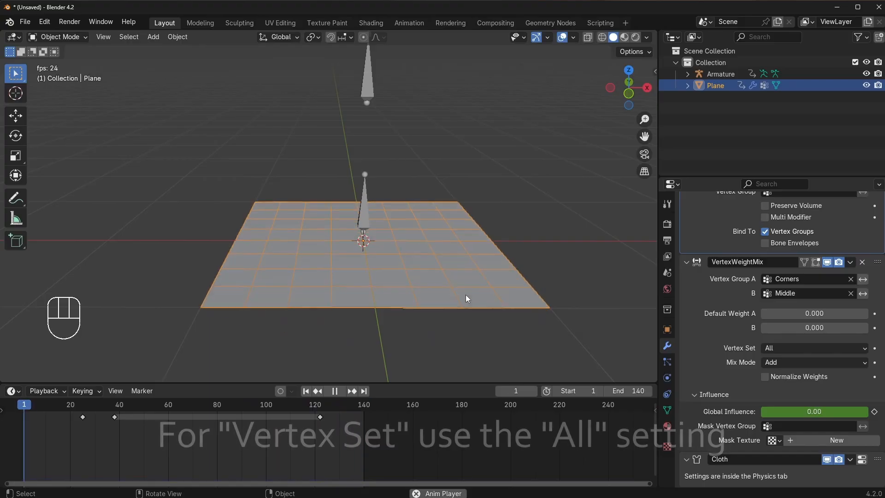
key(space)
click(306, 391)
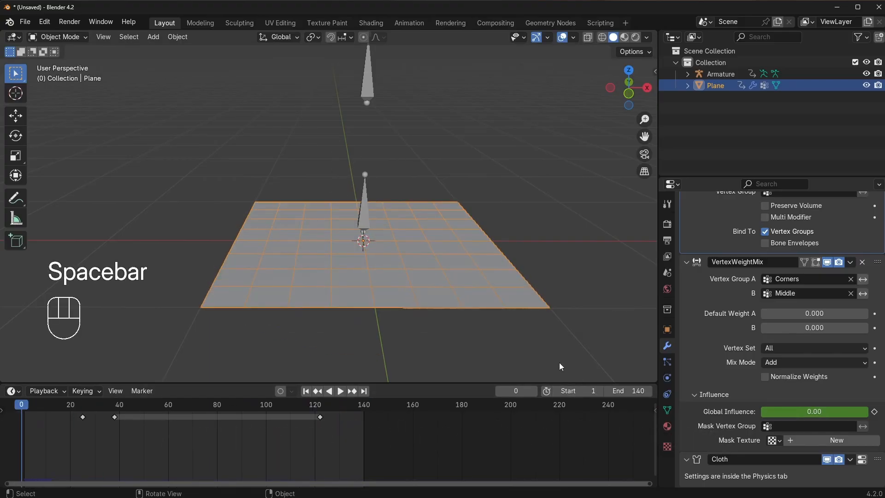
- Put the armature in Pose Mode and keyframe the Corners bone in its current pose at frames 0 and 38
click(369, 85)
key(ctrl+Tab)
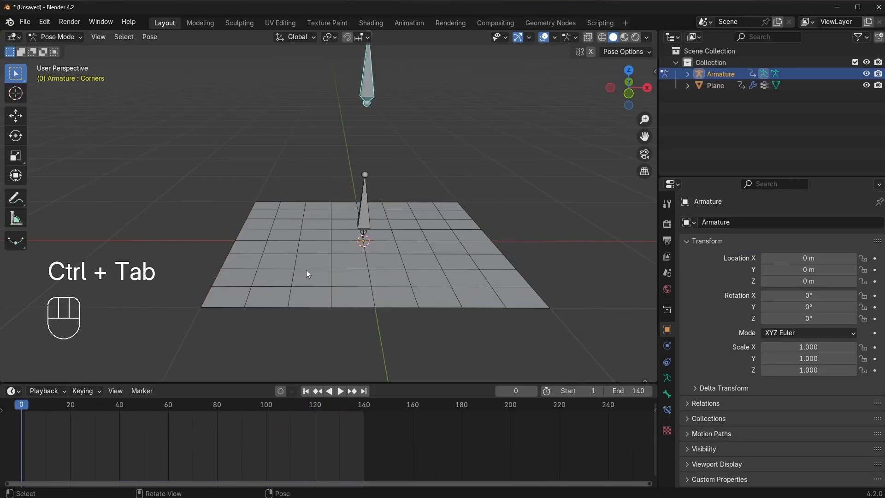
key(i)
click(306, 270)
drag(88, 406, 115, 406)
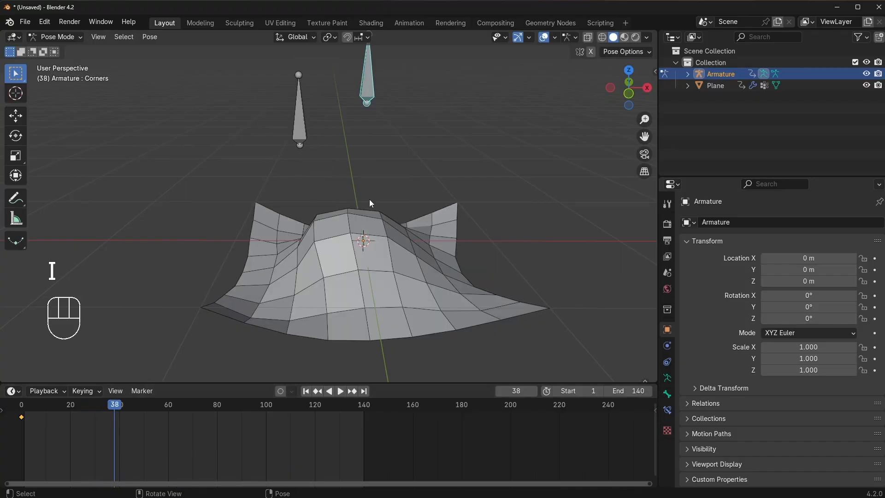
key(i)
click(292, 222)
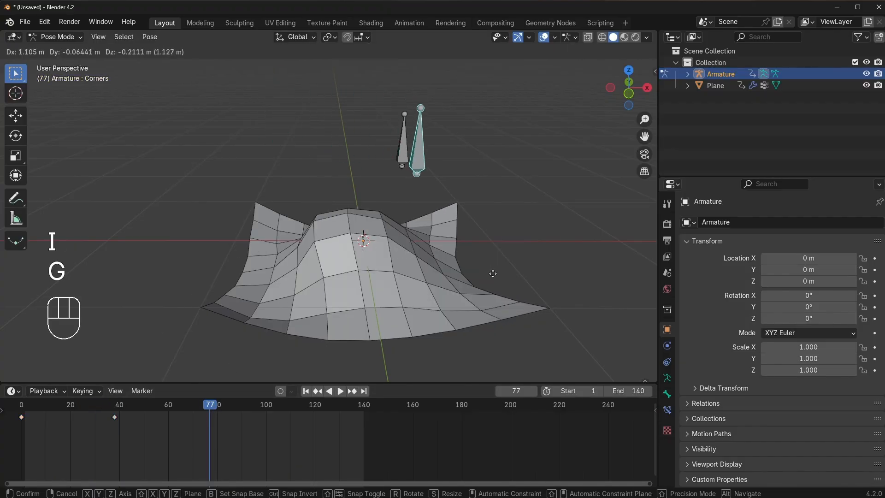
- Keyframe the Corners bone moved down along positive X at frame 77 and raised again near its starting place at frame 130
key(i)
click(505, 292)
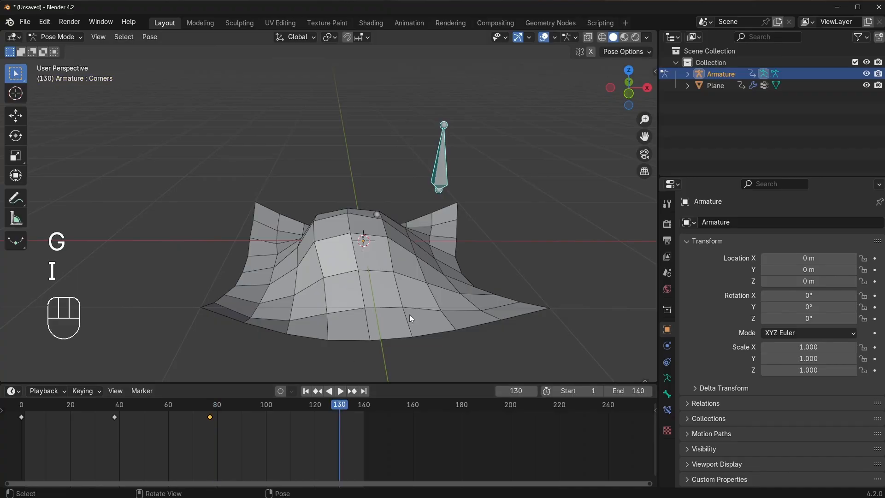
click(344, 194)
key(i)
click(343, 193)
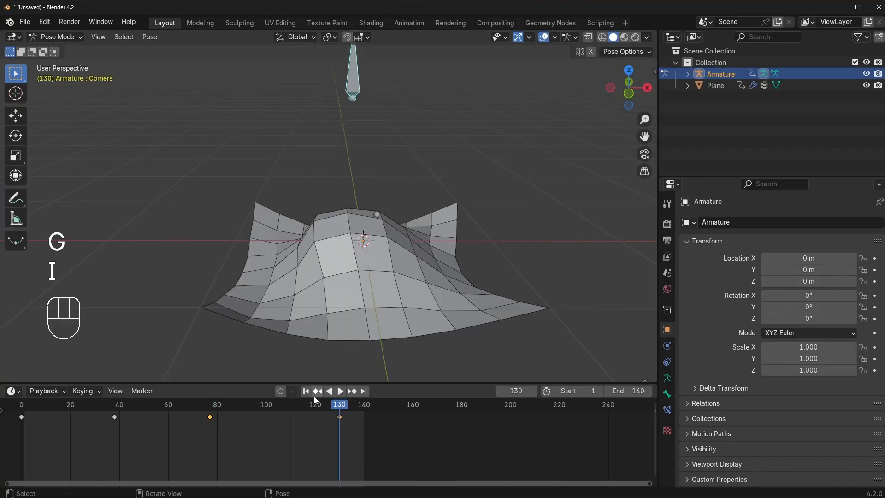
- Clear the Corners bone's rotation and location at frame 140 and keyframe the reset pose
key(Escape)
click(366, 406)
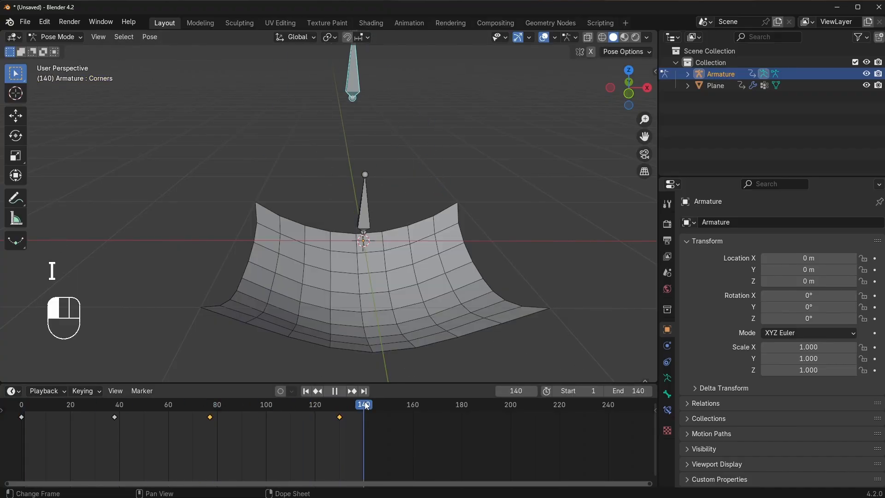
key(i)
click(452, 294)
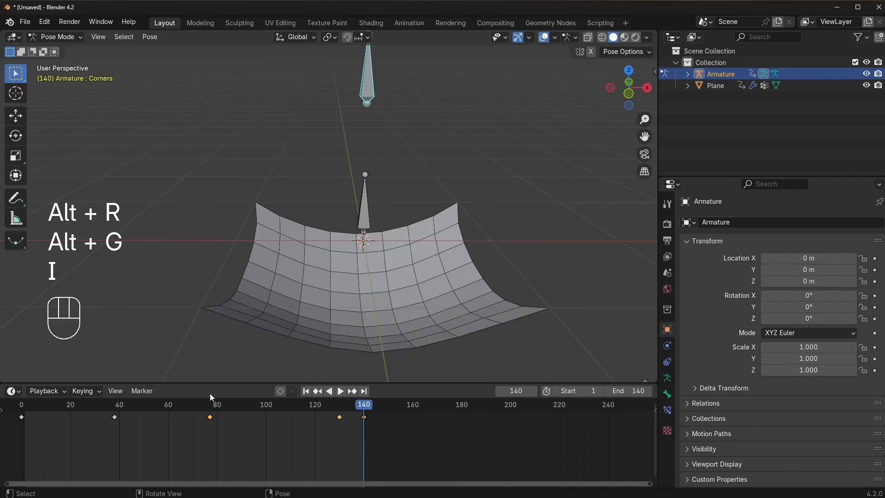
- Return the armature to Object Mode at frame 0 and play the simulation with the animated Corners bone, stopping at frame 101
click(25, 408)
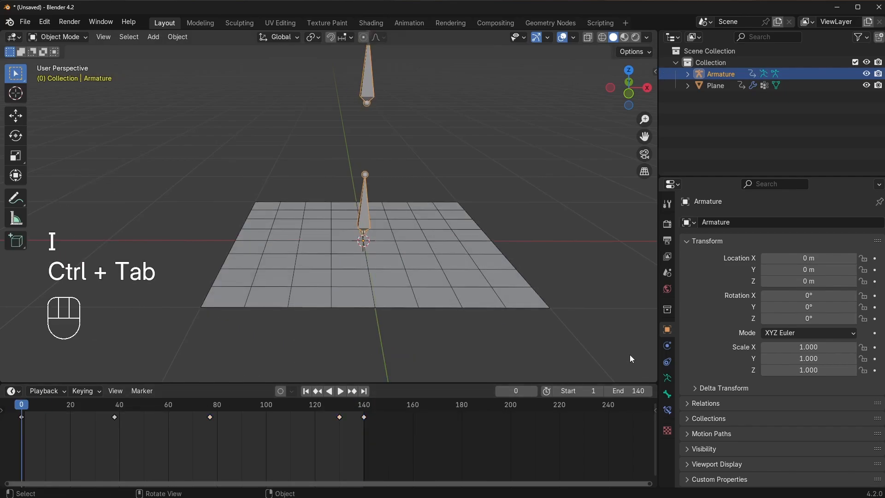
key(space)
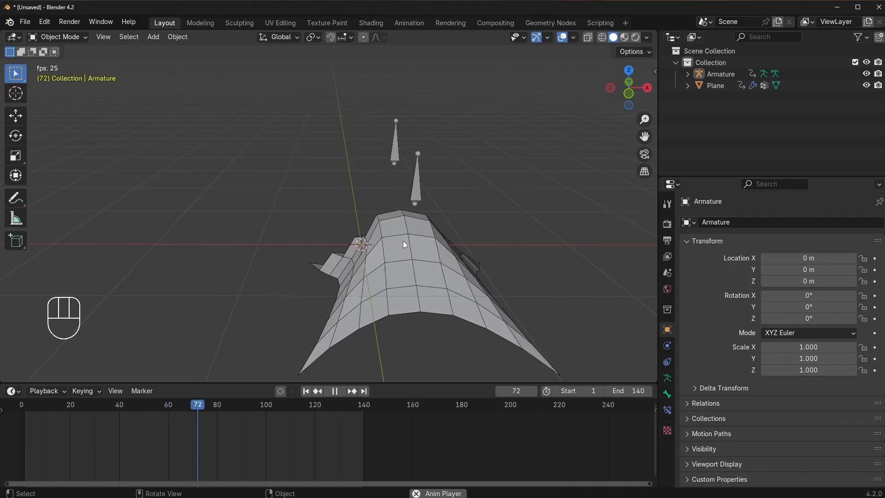
key(space)
- Raise the plane's cloth Pin Group stiffness to 26.6 and replay the simulation from frame 0 with the plane deselected
click(364, 306)
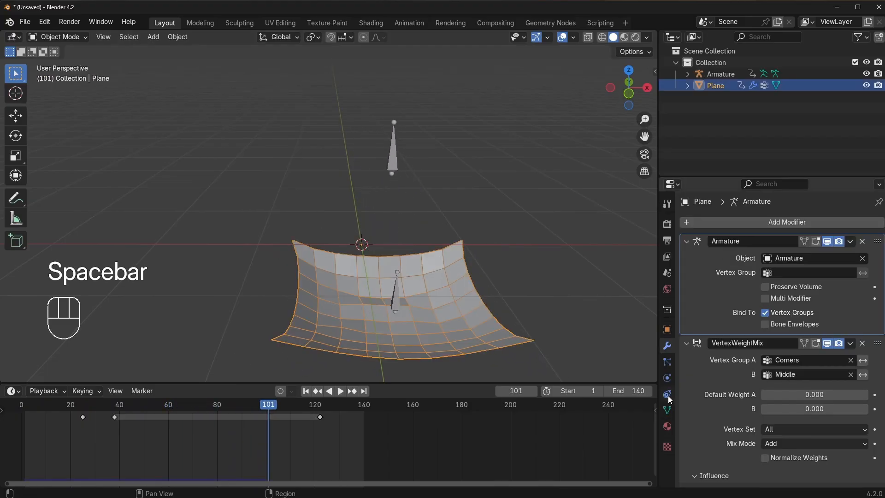
click(668, 410)
scroll(748, 405, down, 2)
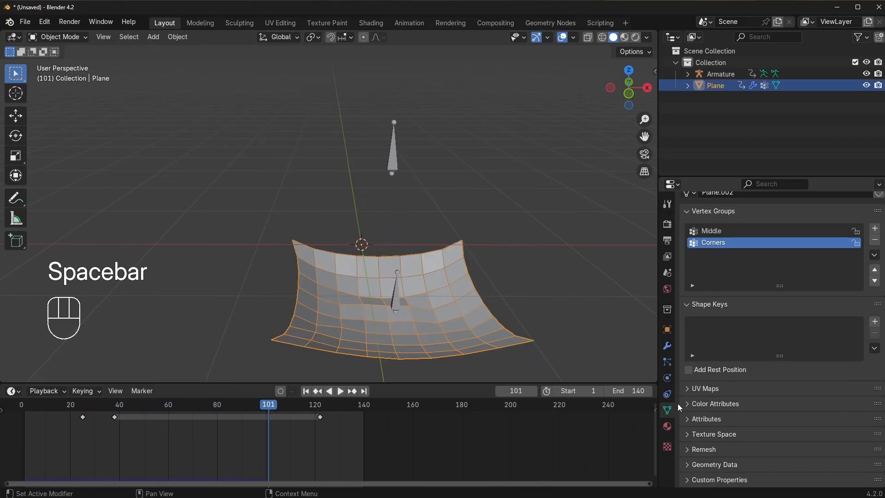
click(667, 394)
click(667, 378)
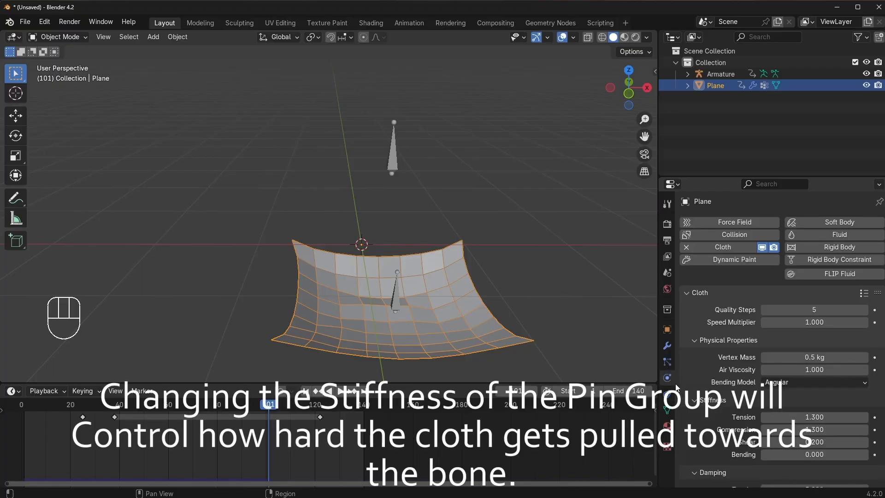
scroll(774, 398, down, 10)
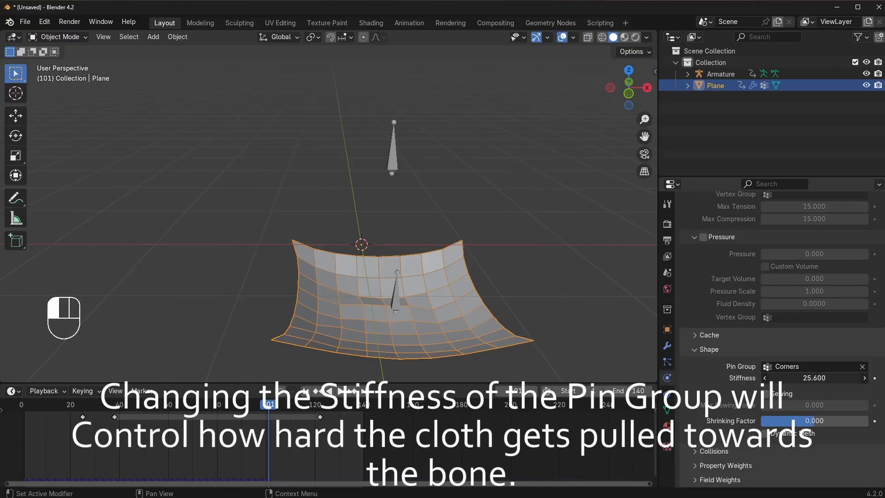
click(22, 406)
key(space)
click(590, 215)
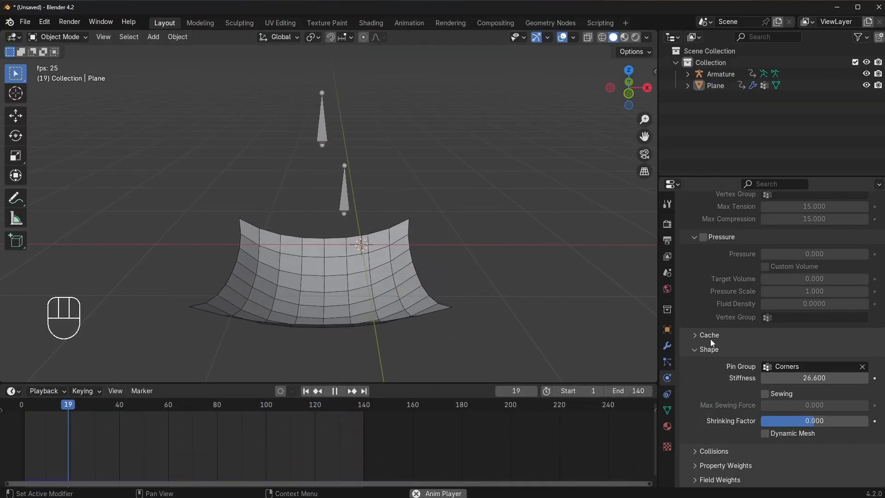
- Set the Corners Pin Group stiffness to 50 and restart the simulation playback from the first frames
drag(823, 378, 867, 378)
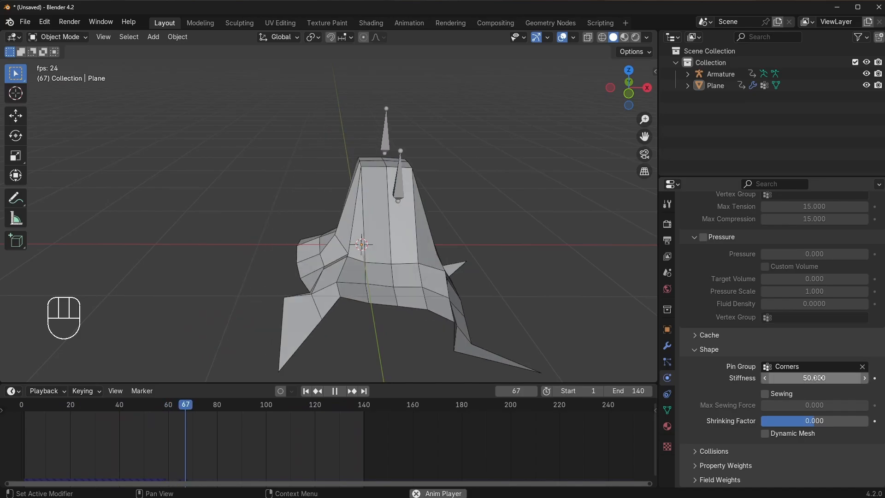
drag(141, 405, 22, 409)
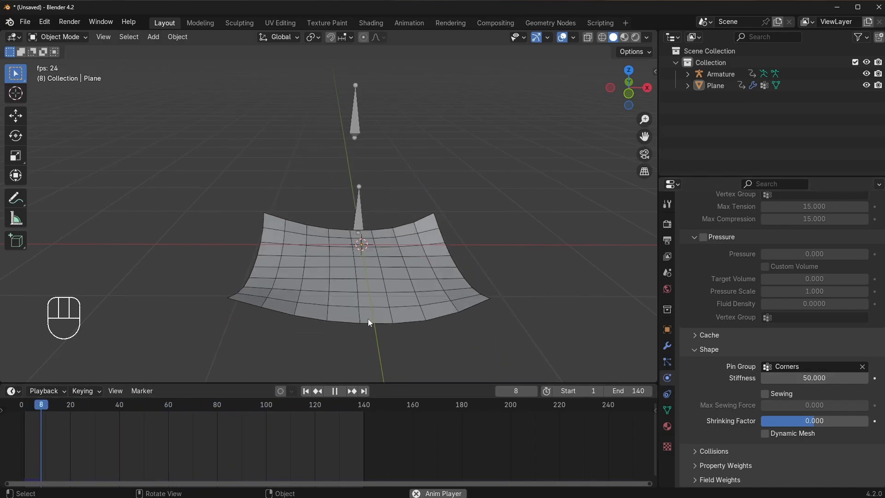